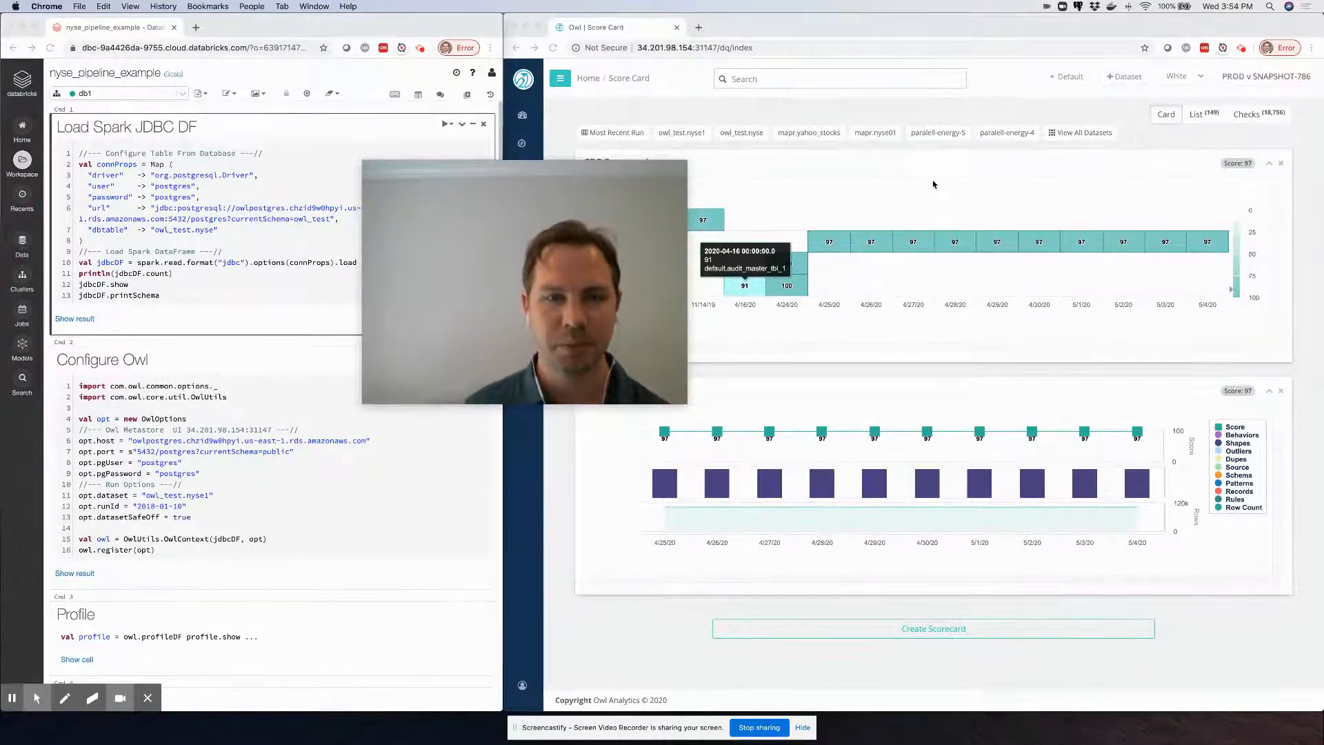
pyautogui.moveTo(614, 287)
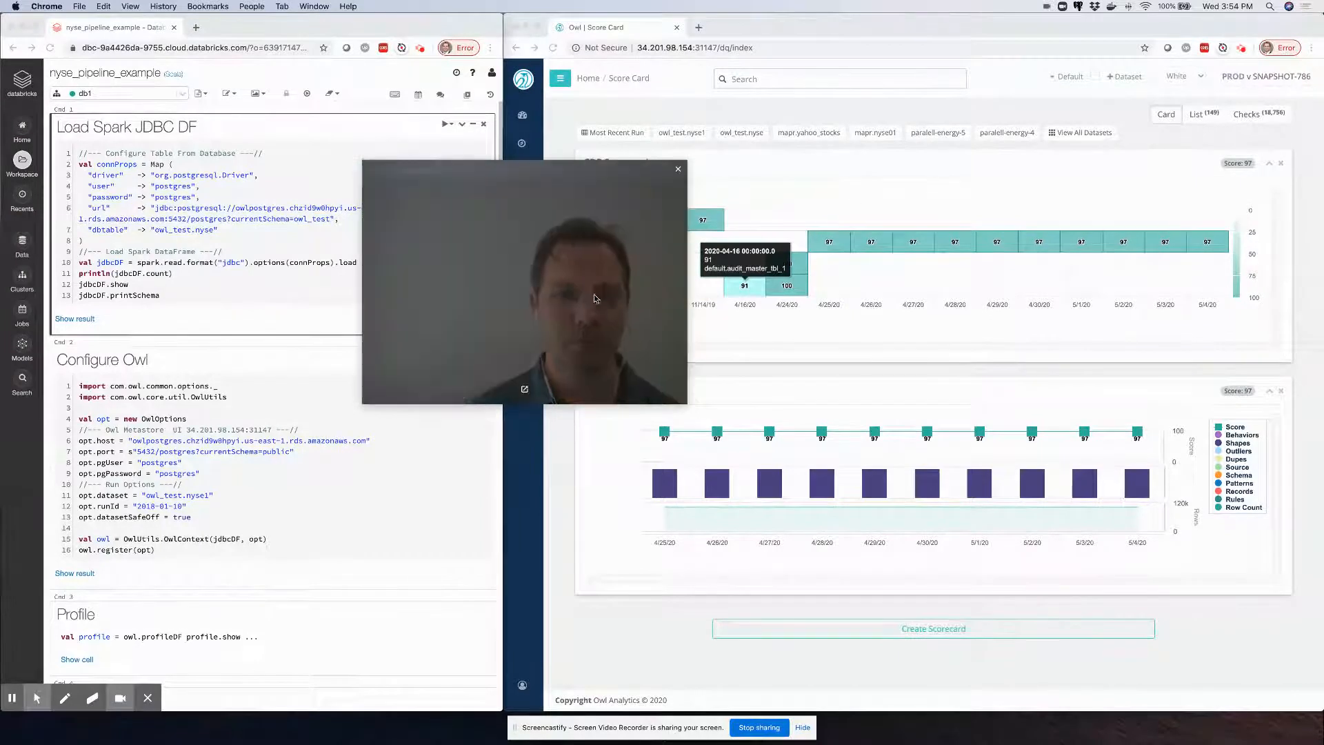
pyautogui.click(524, 391)
pyautogui.click(386, 153)
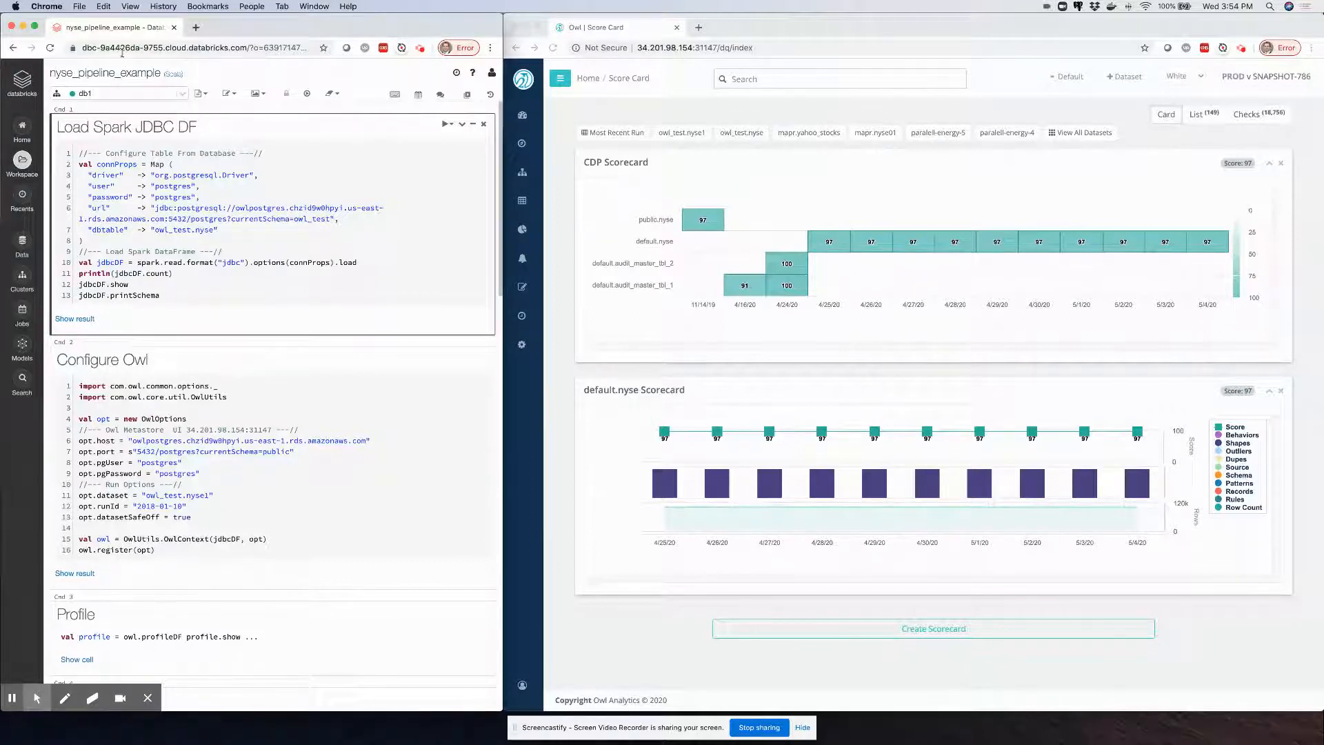
# Step: Run the Load Spark JDBC DF notebook cell, show its result and review the sample rows and printed schema
pyautogui.click(446, 125)
pyautogui.click(443, 136)
pyautogui.click(85, 320)
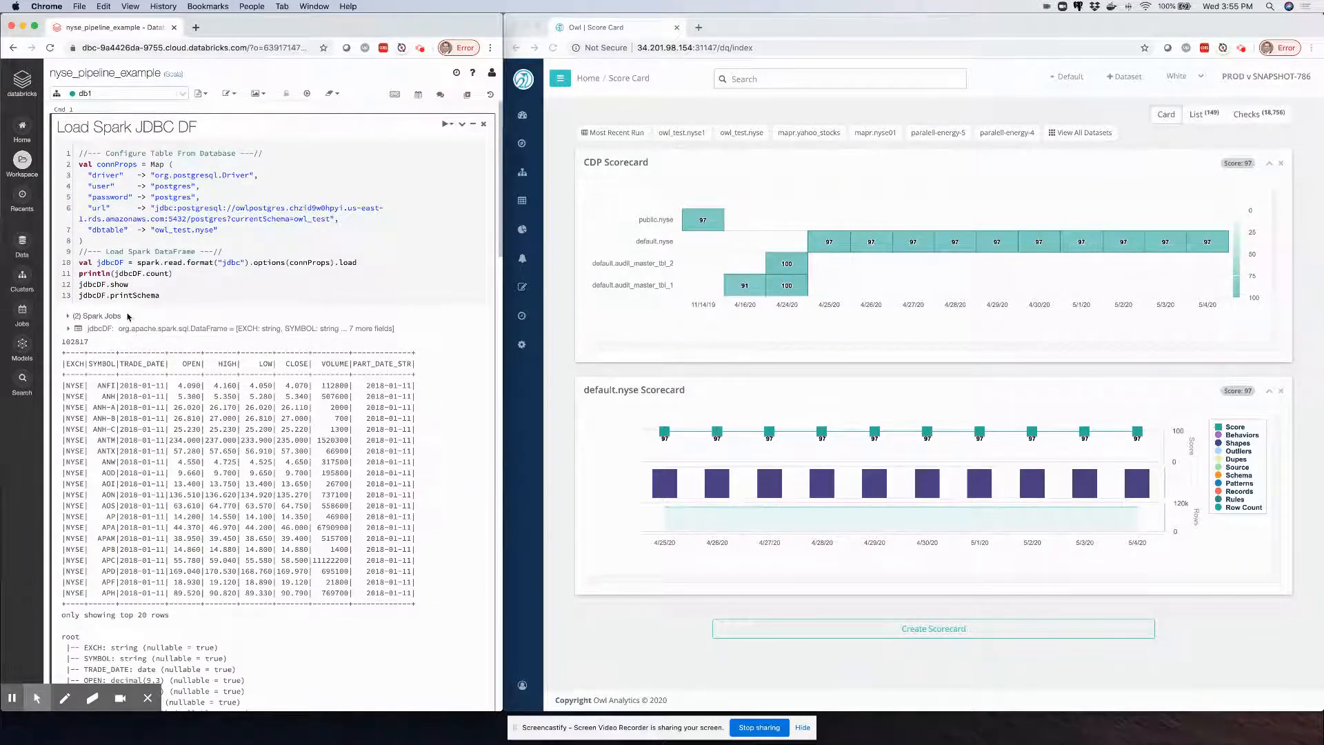
pyautogui.scroll(-3, 194, 560)
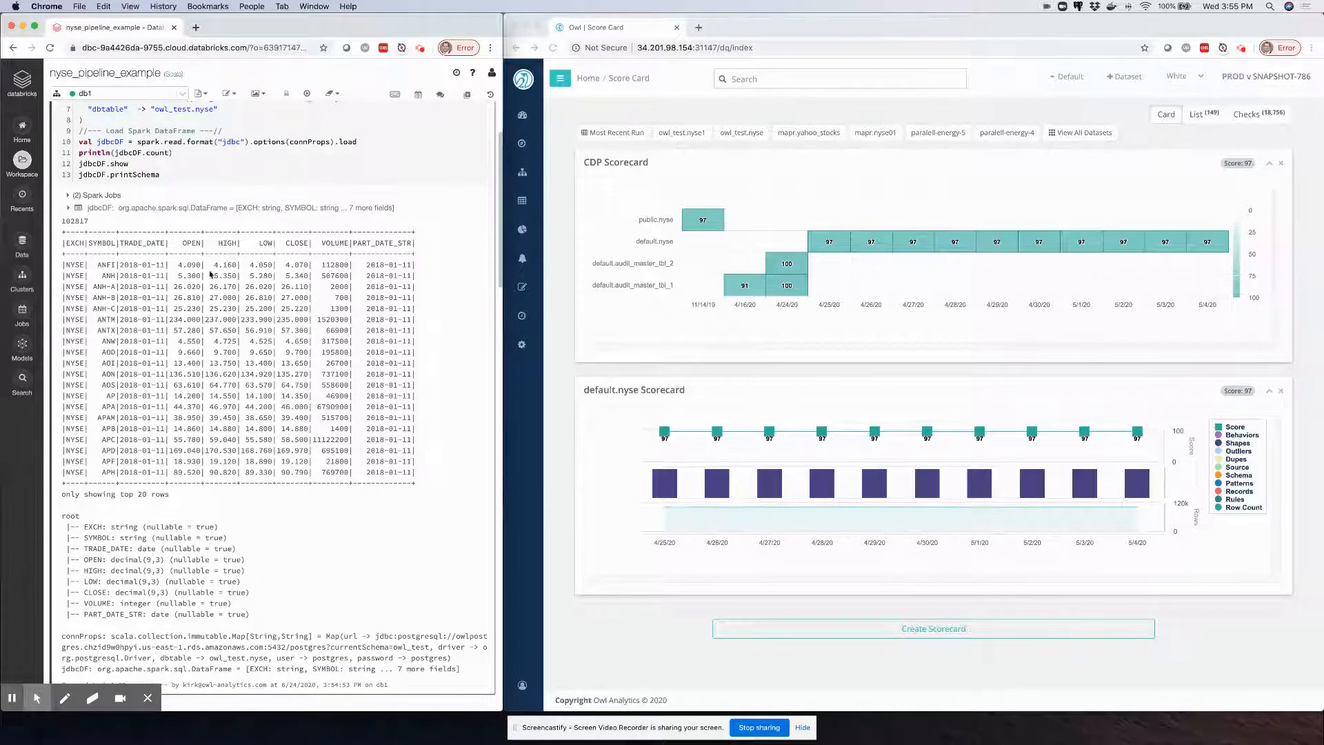
pyautogui.scroll(3, 297, 415)
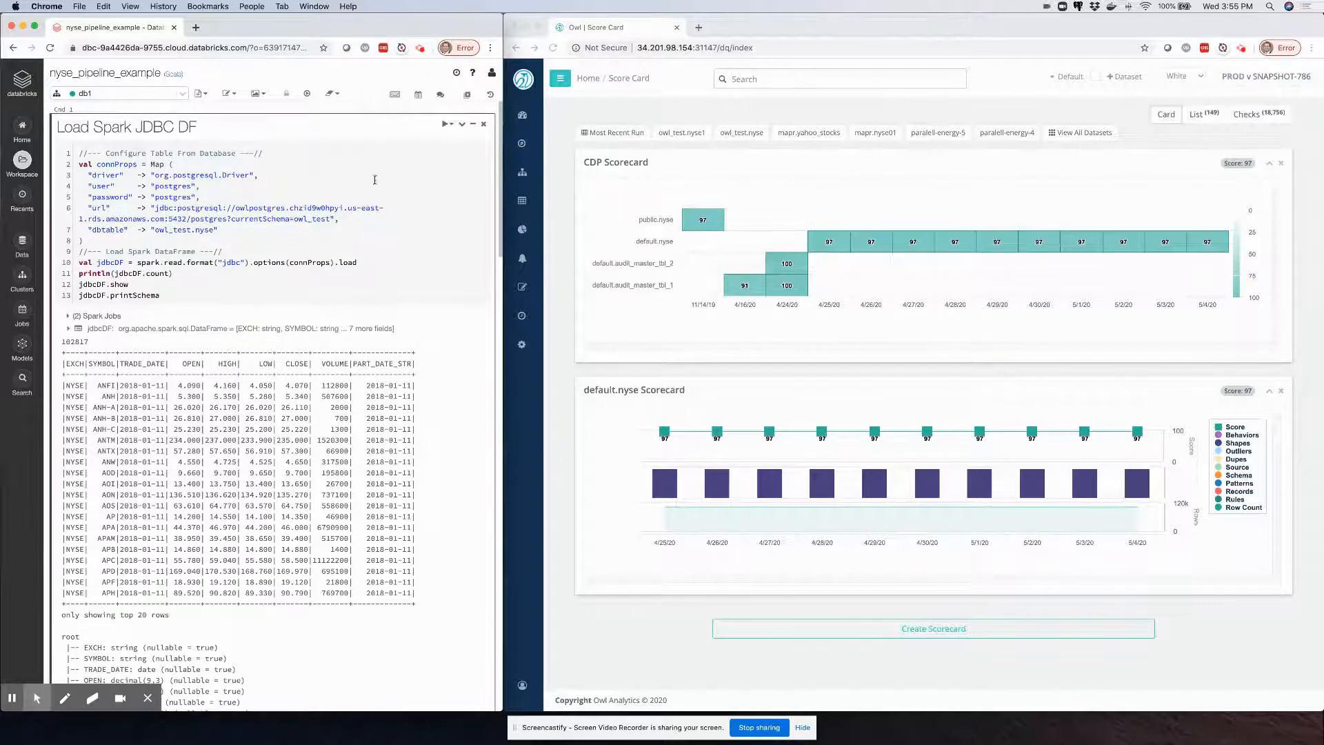
# Step: Run the Configure Owl notebook cell to register the owl_test.nyse1 dataset with run ID 2018-01-10
pyautogui.scroll(-10, 340, 353)
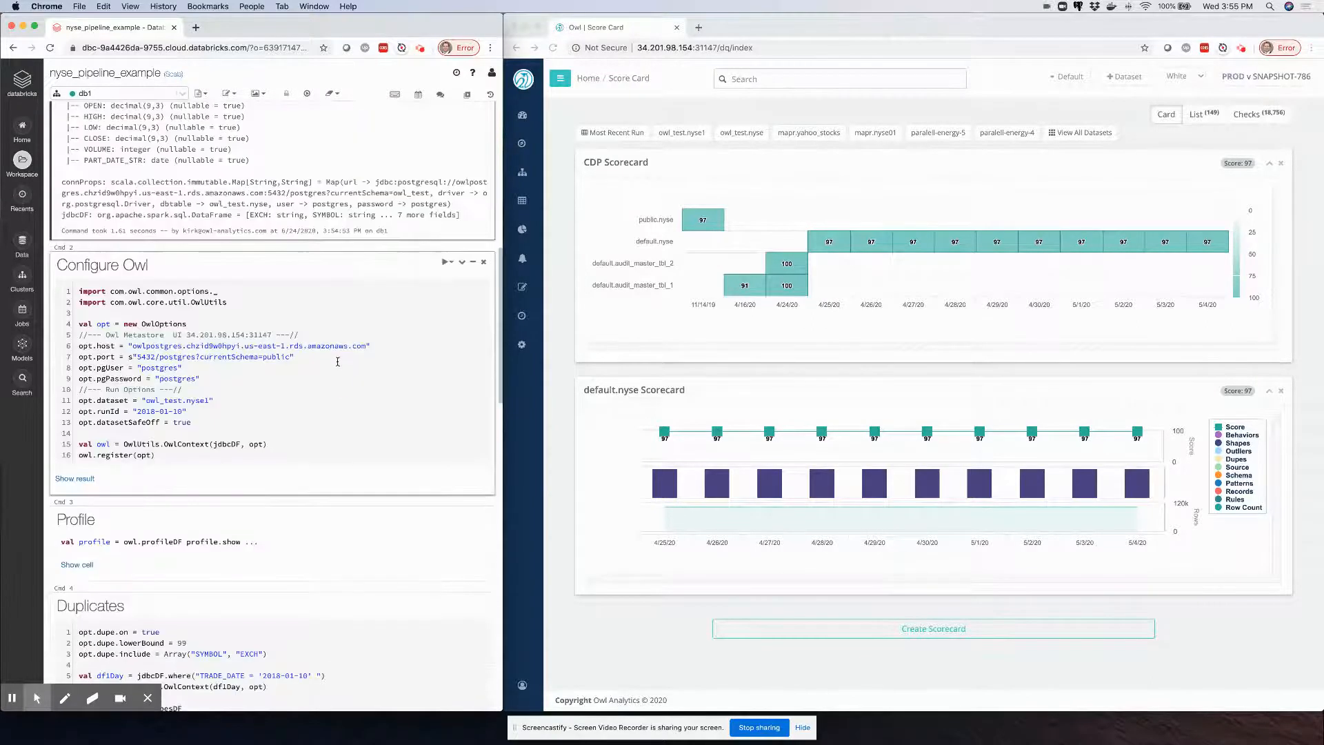
pyautogui.click(450, 262)
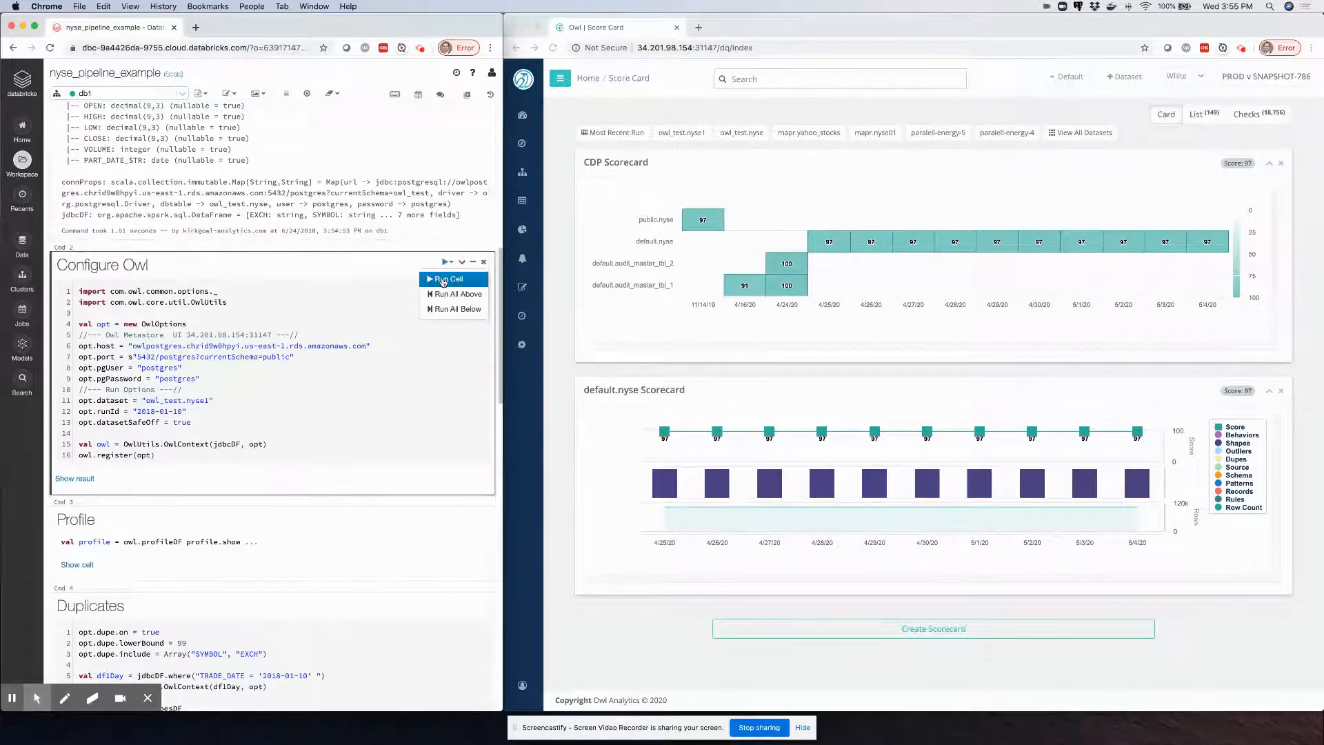
pyautogui.click(443, 280)
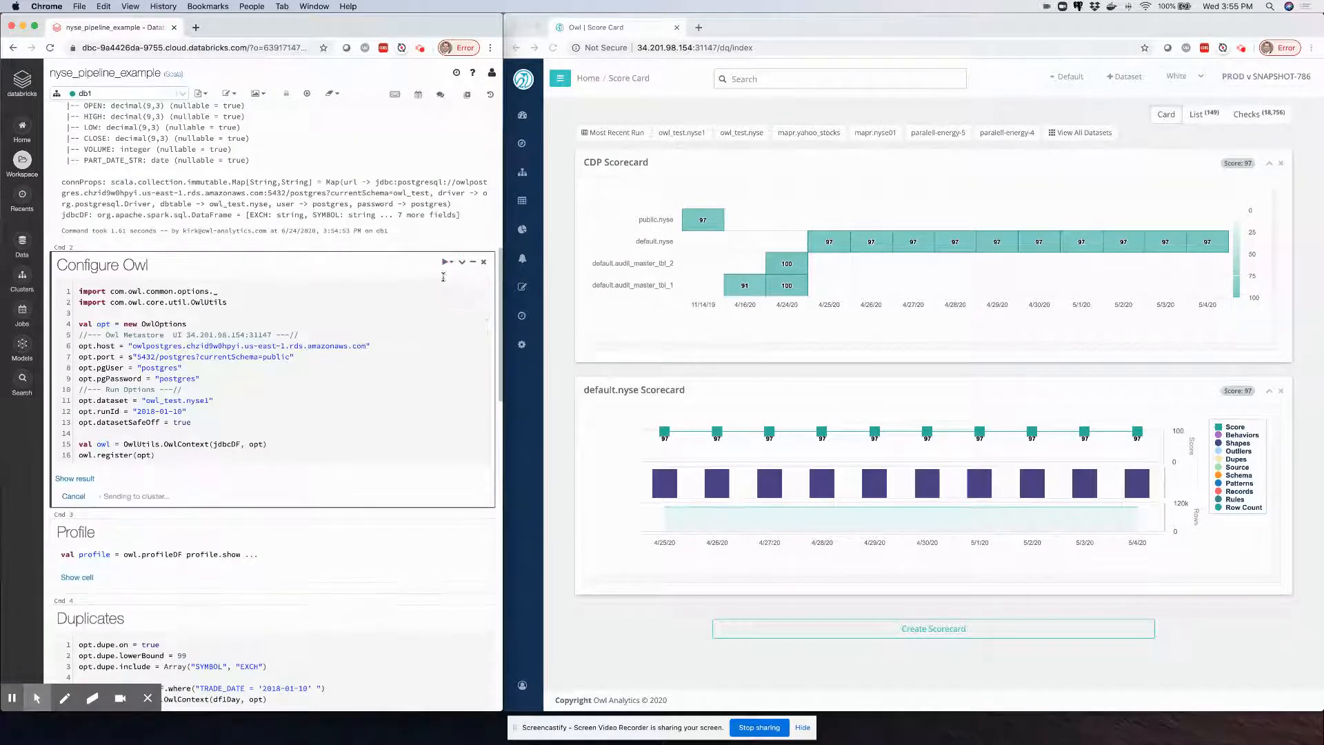
# Step: Switch to the Owl web app, search its catalog for owl_test and open the owl_test.nyse1 dataset's profile
pyautogui.click(678, 135)
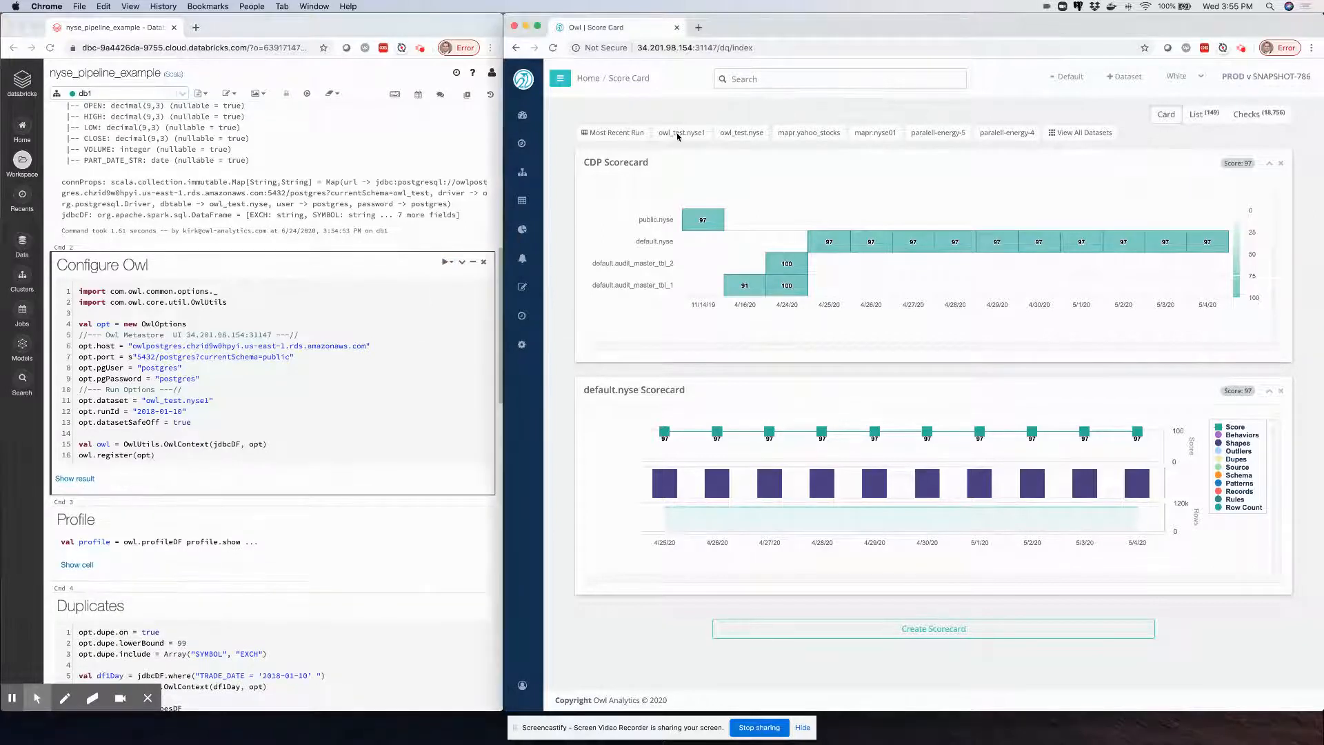
pyautogui.click(523, 200)
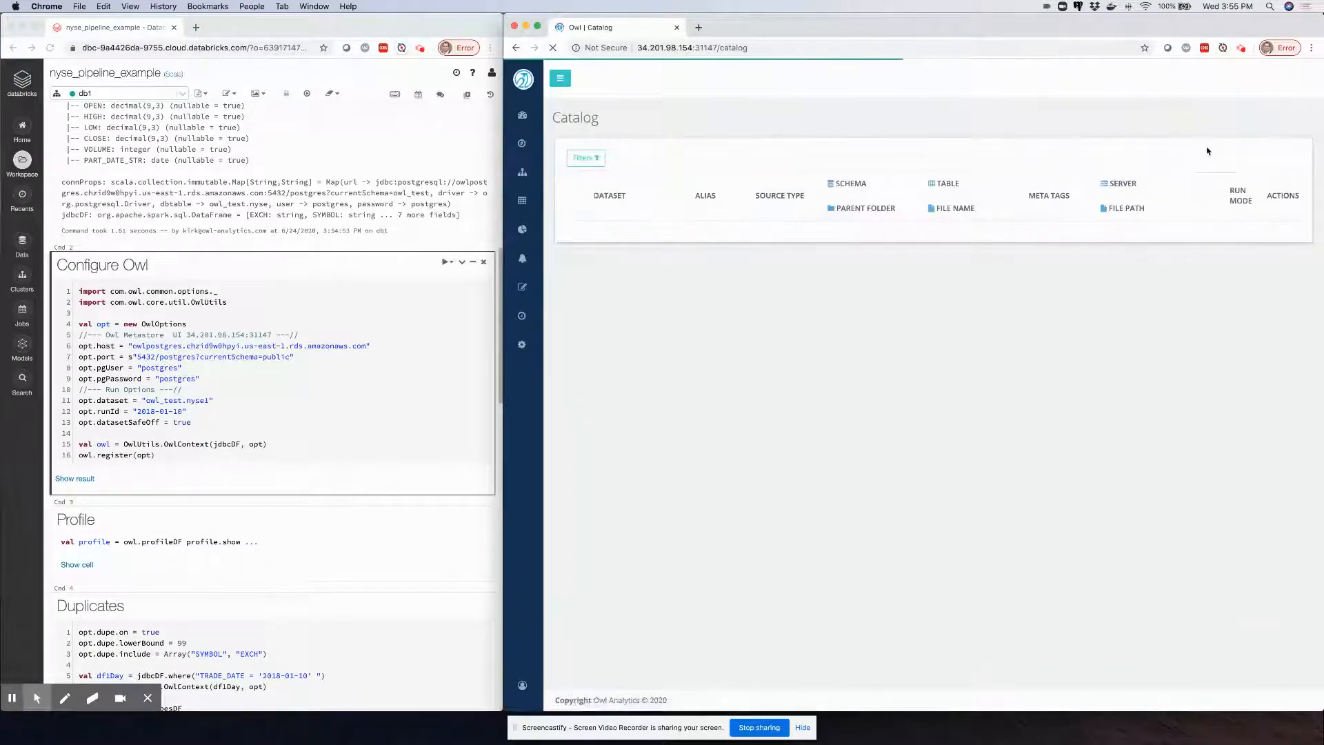
pyautogui.click(1212, 182)
pyautogui.write('o')
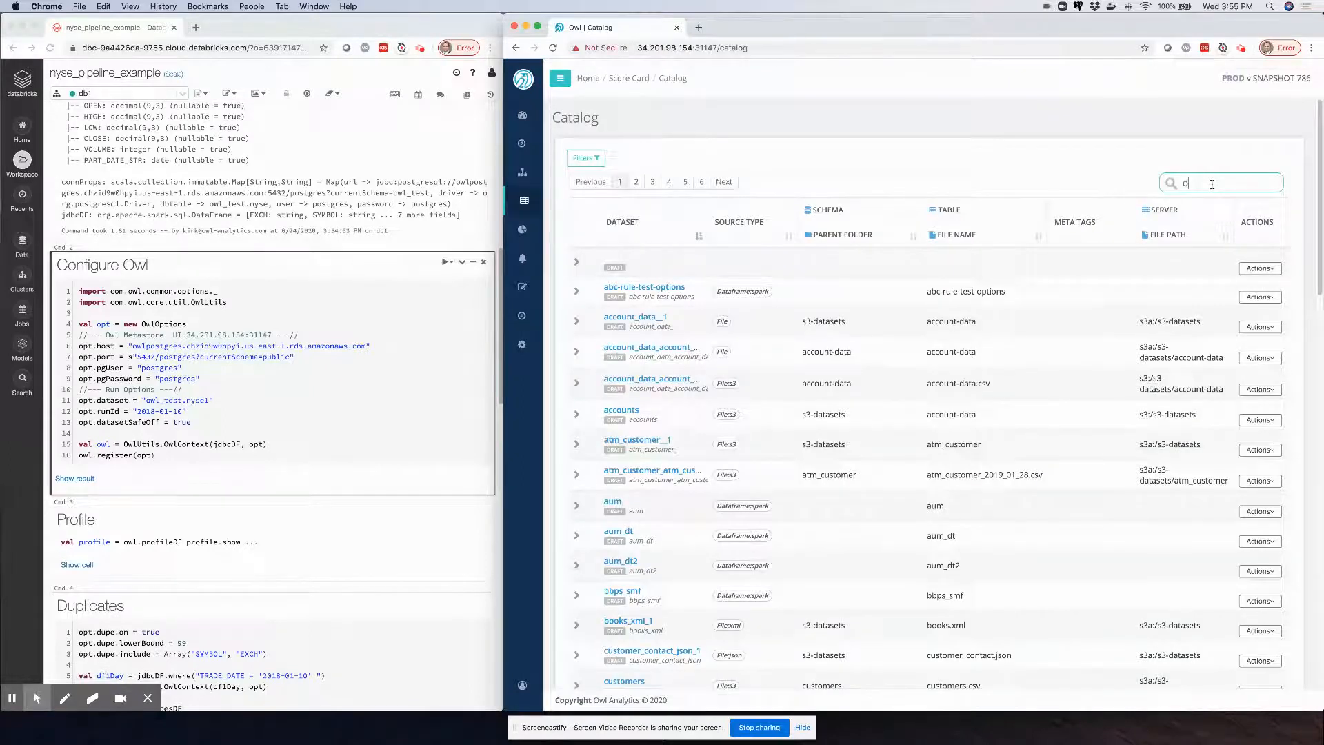
pyautogui.write('wl_test')
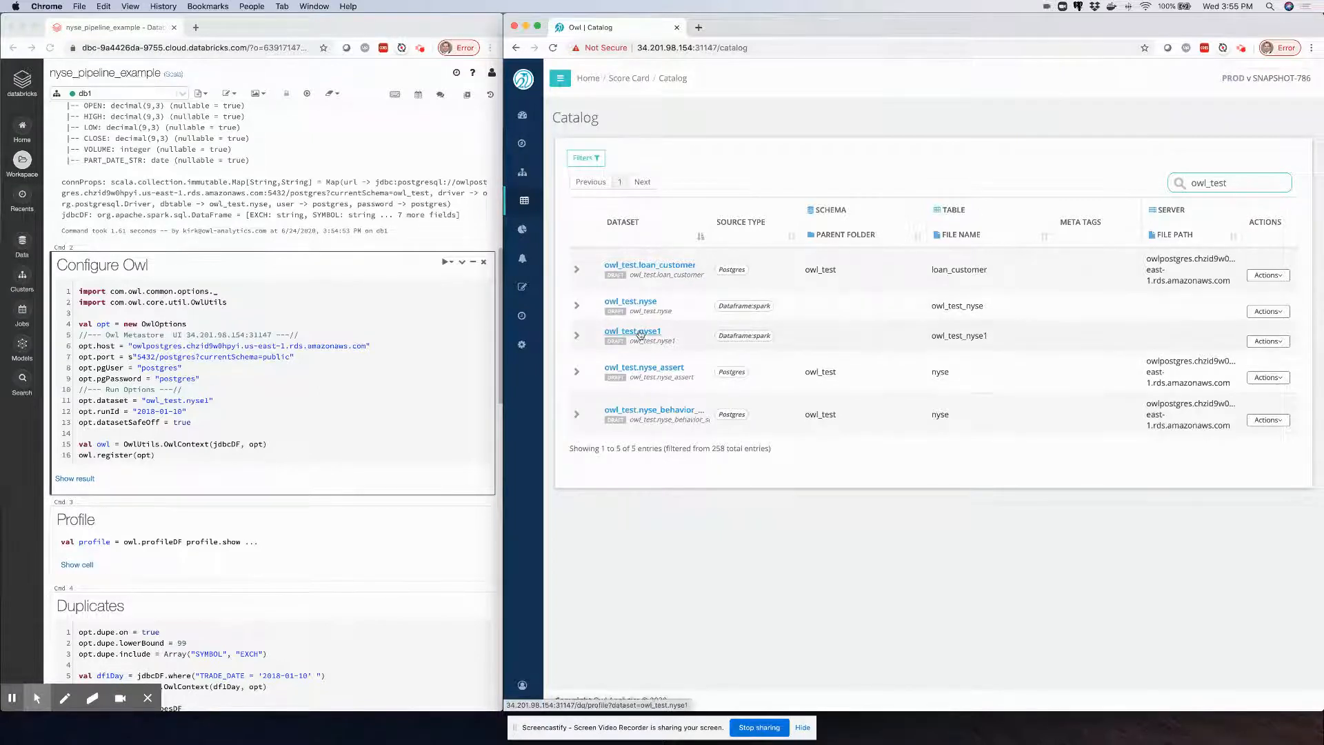
pyautogui.click(629, 331)
# Step: Return to the Databricks notebook and select its Profile cell
pyautogui.scroll(-3, 390, 486)
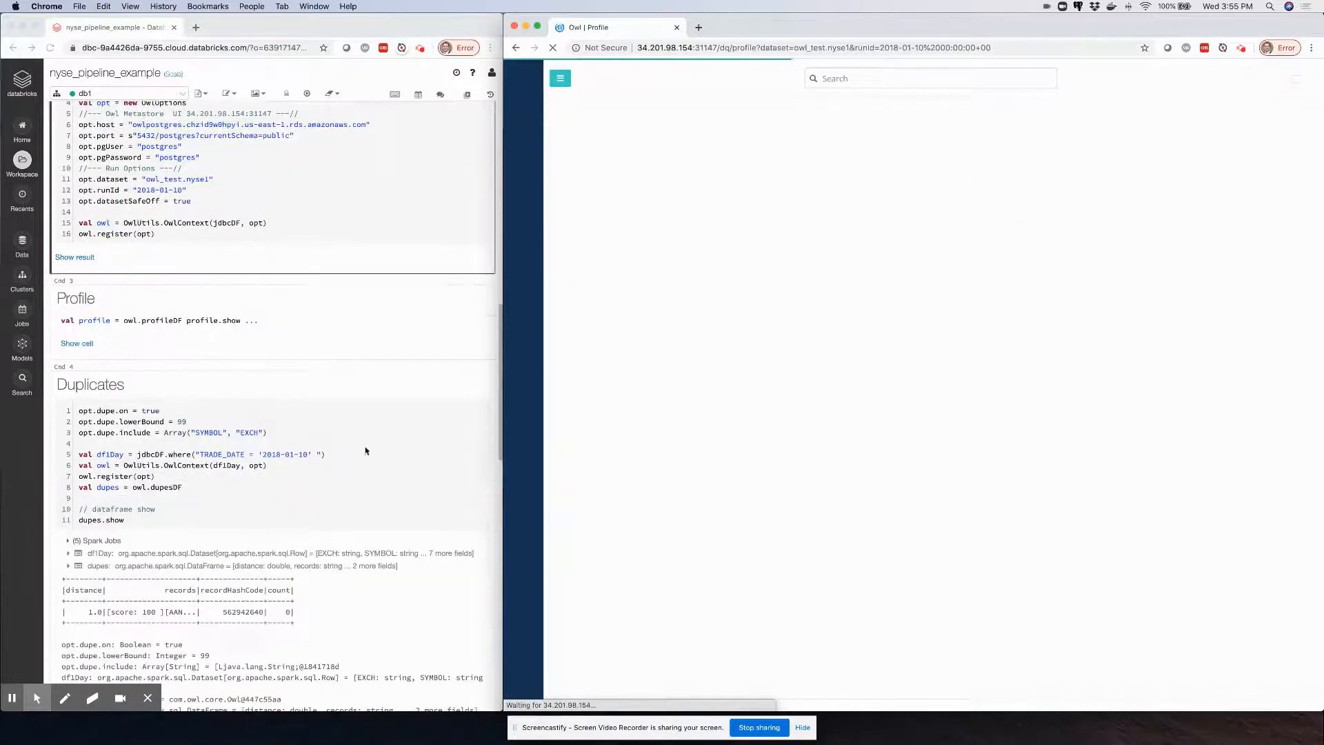
pyautogui.click(446, 297)
pyautogui.click(391, 331)
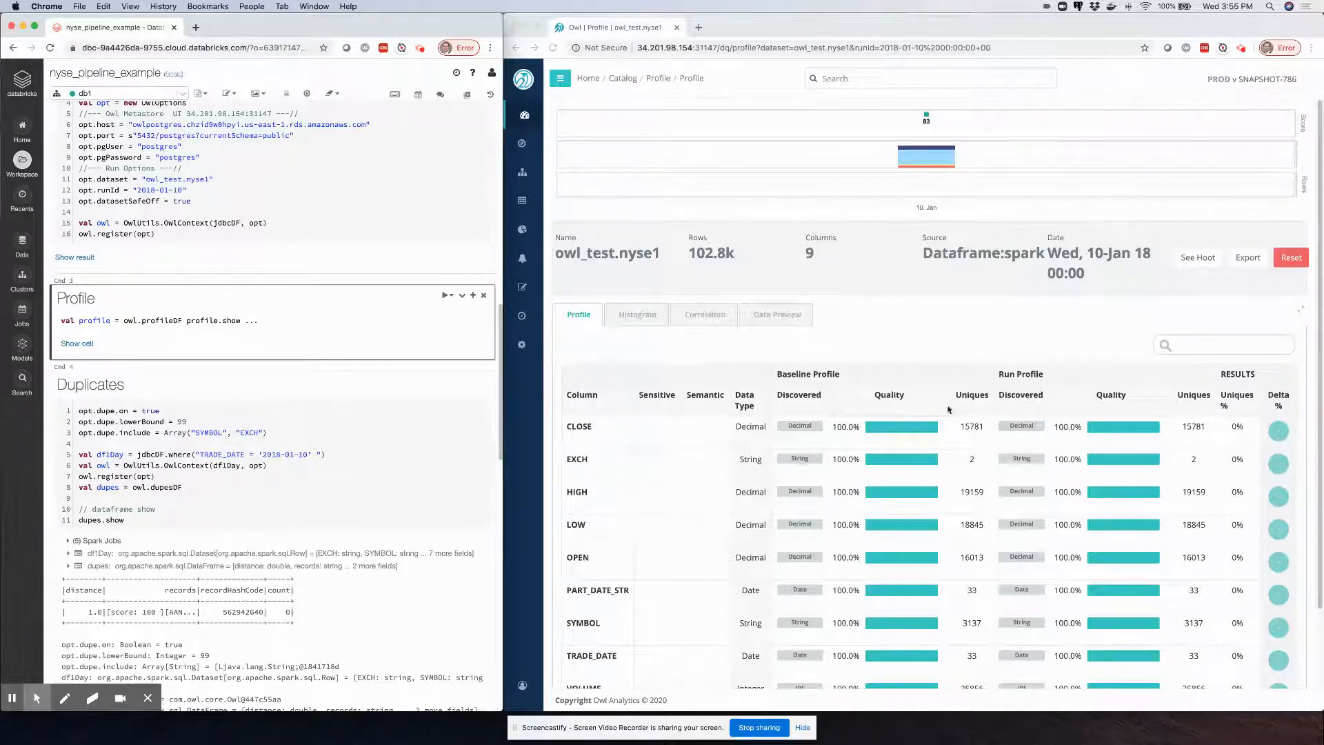
# Step: Expand the CLOSE column in Owl's dataset profile and examine its statistics, completeness and most frequent values
pyautogui.click(669, 432)
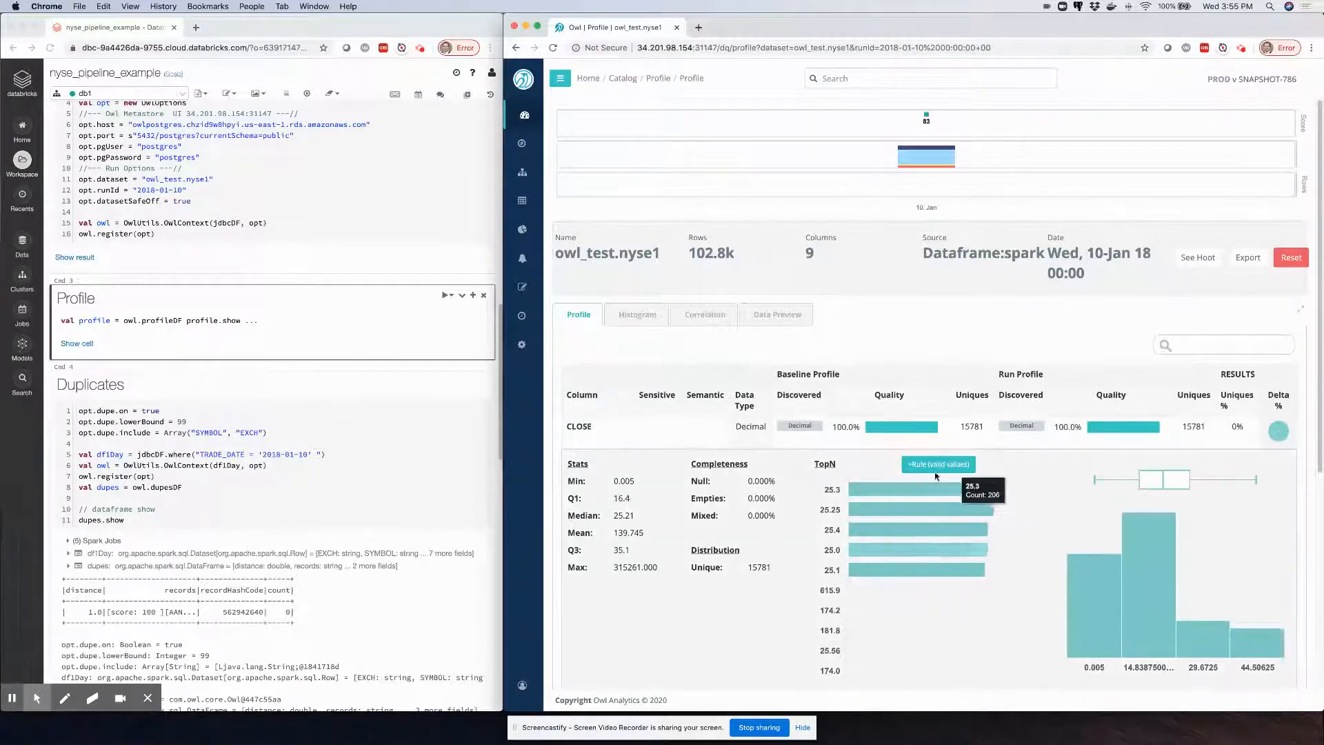
pyautogui.moveTo(944, 538)
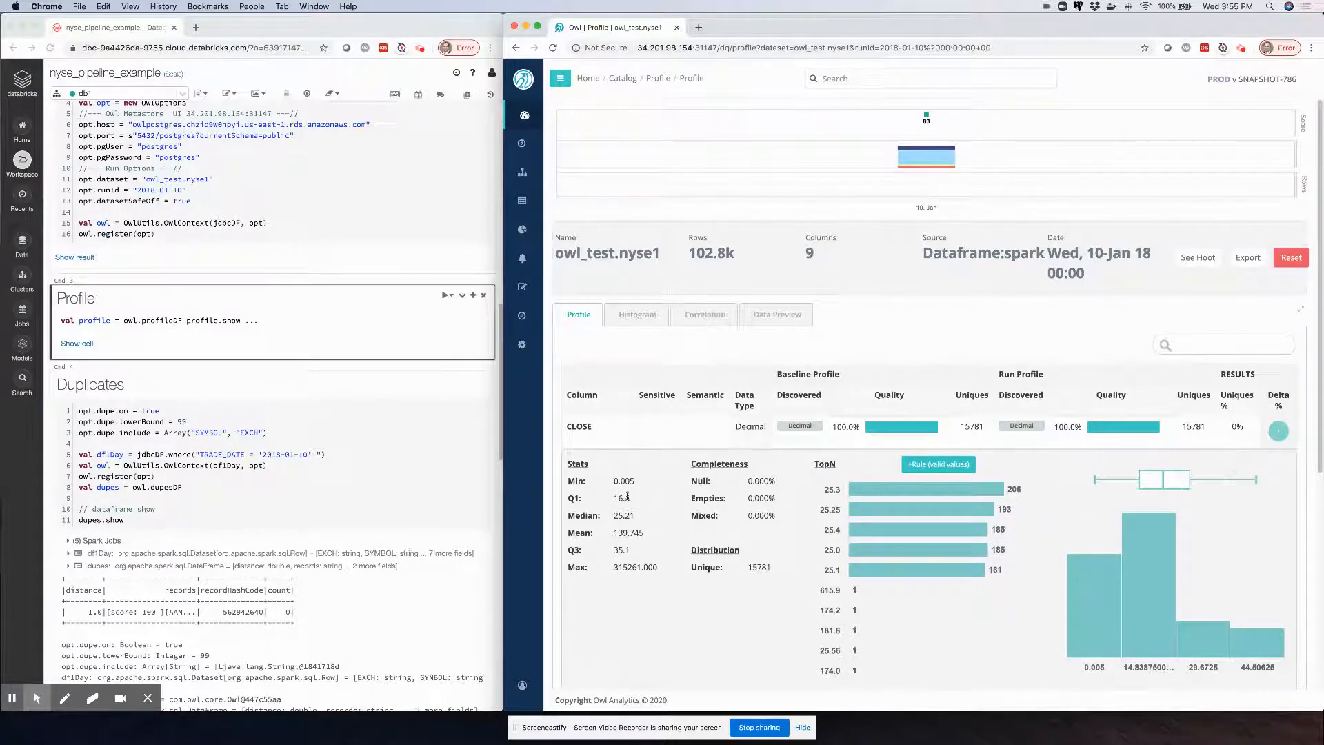
pyautogui.doubleClick(623, 568)
pyautogui.doubleClick(620, 514)
# Step: View the dataset's column histograms, its correlation matrix and the data preview
pyautogui.click(651, 322)
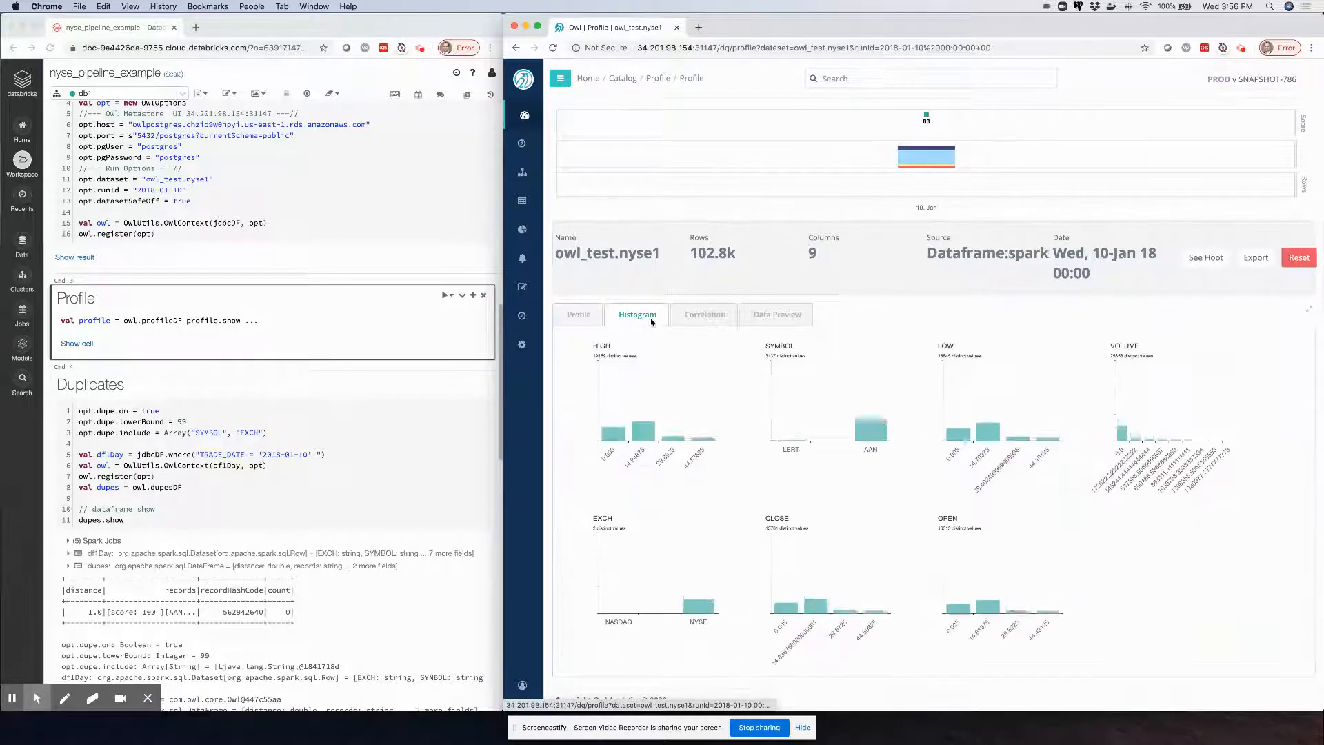
pyautogui.click(700, 318)
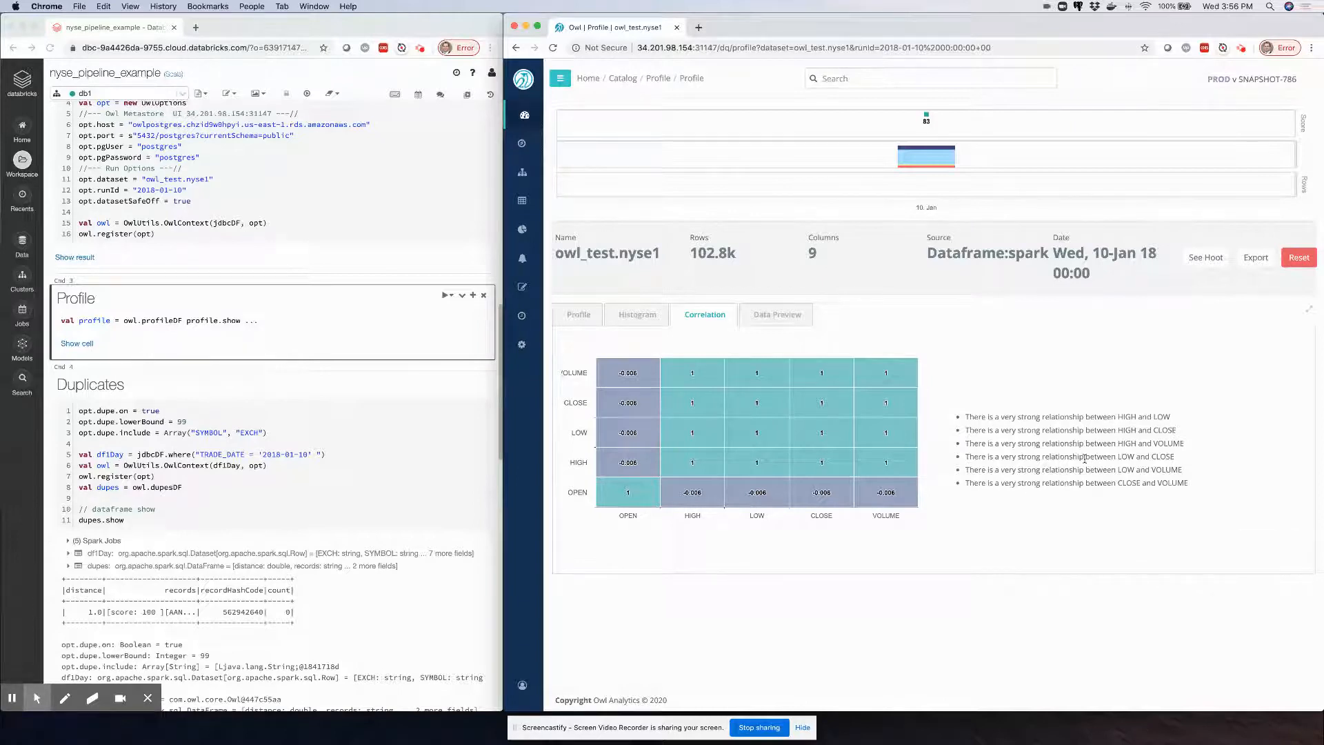
pyautogui.click(780, 320)
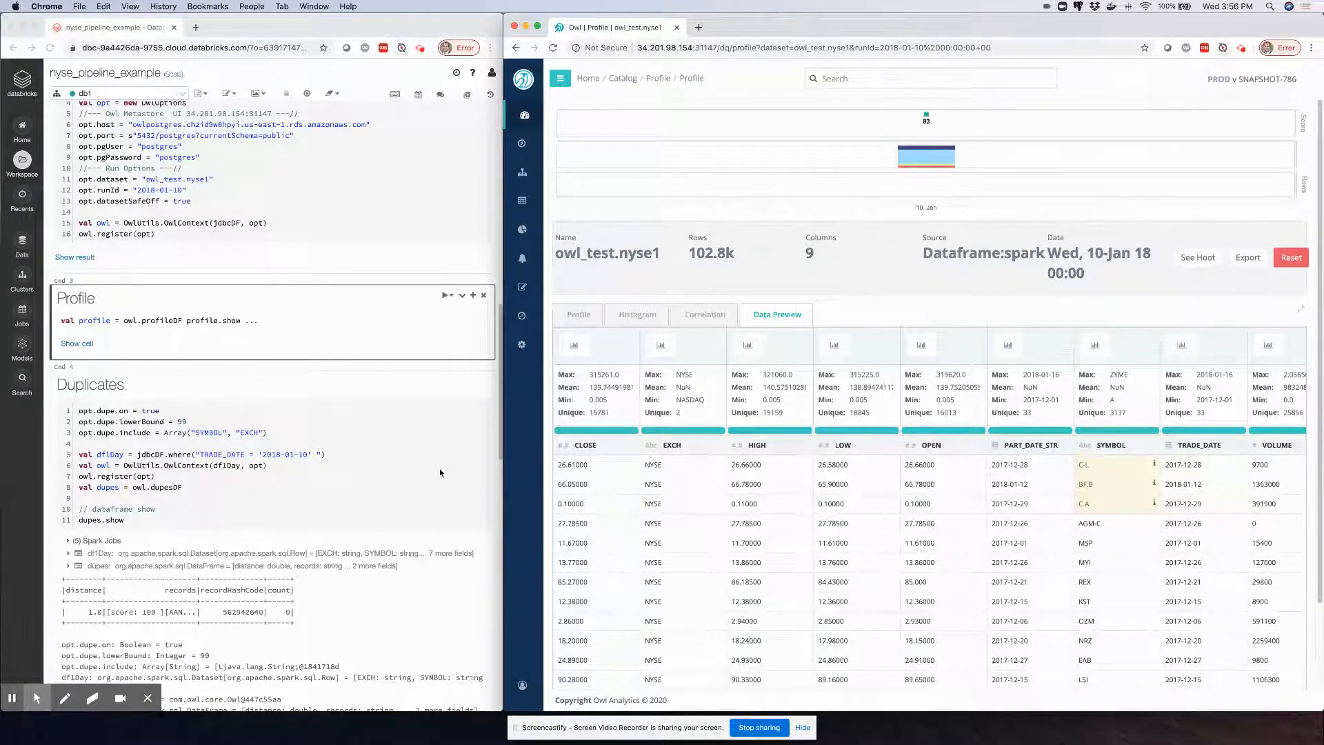
# Step: Run the notebook's Duplicates cell and highlight the line that filters jdbcDF to TRADE_DATE 2018-01-10
pyautogui.scroll(-1, 395, 438)
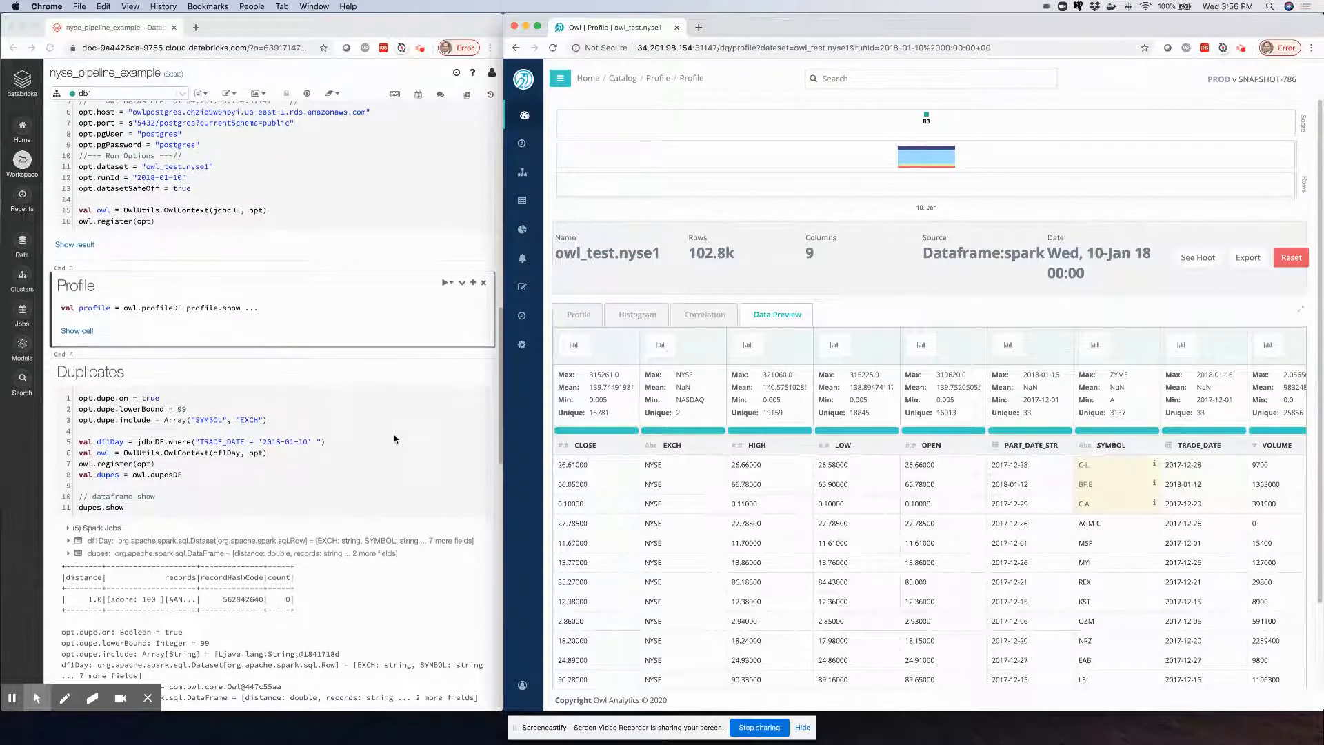
pyautogui.scroll(-2, 394, 439)
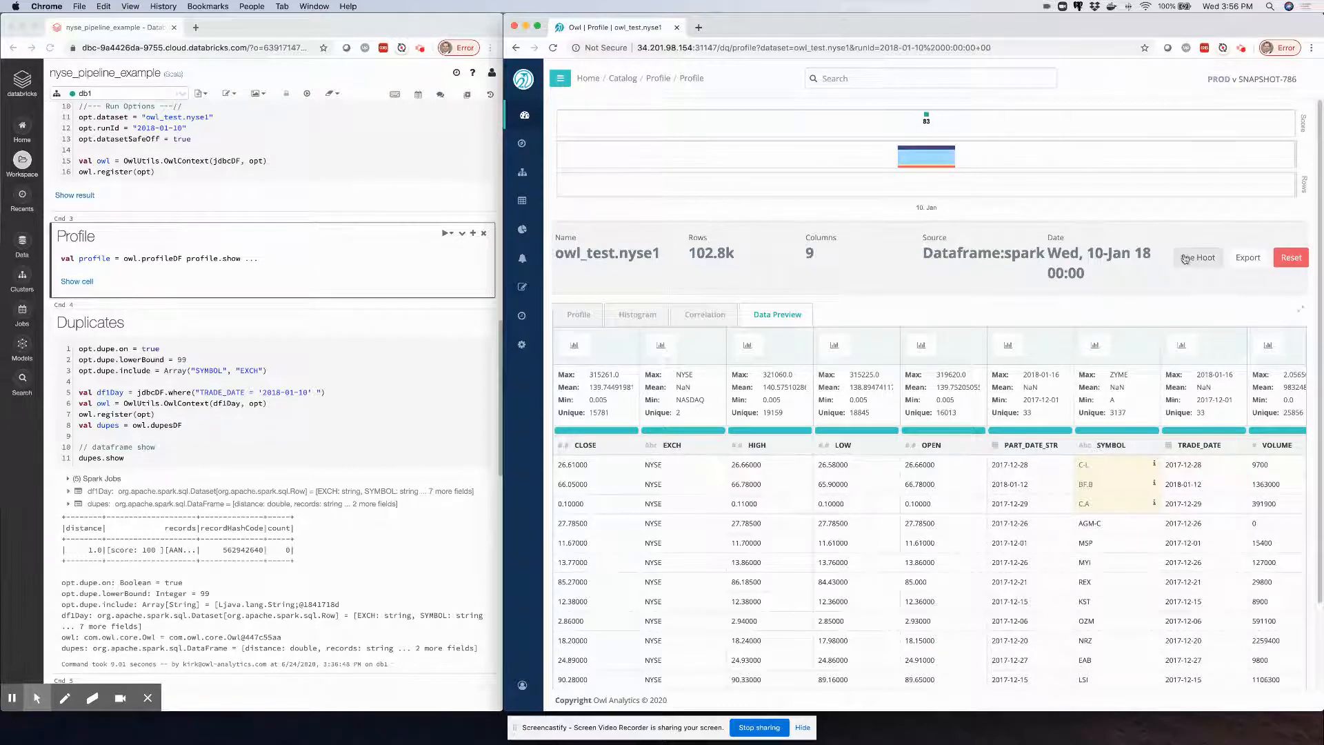
pyautogui.click(395, 353)
pyautogui.click(446, 320)
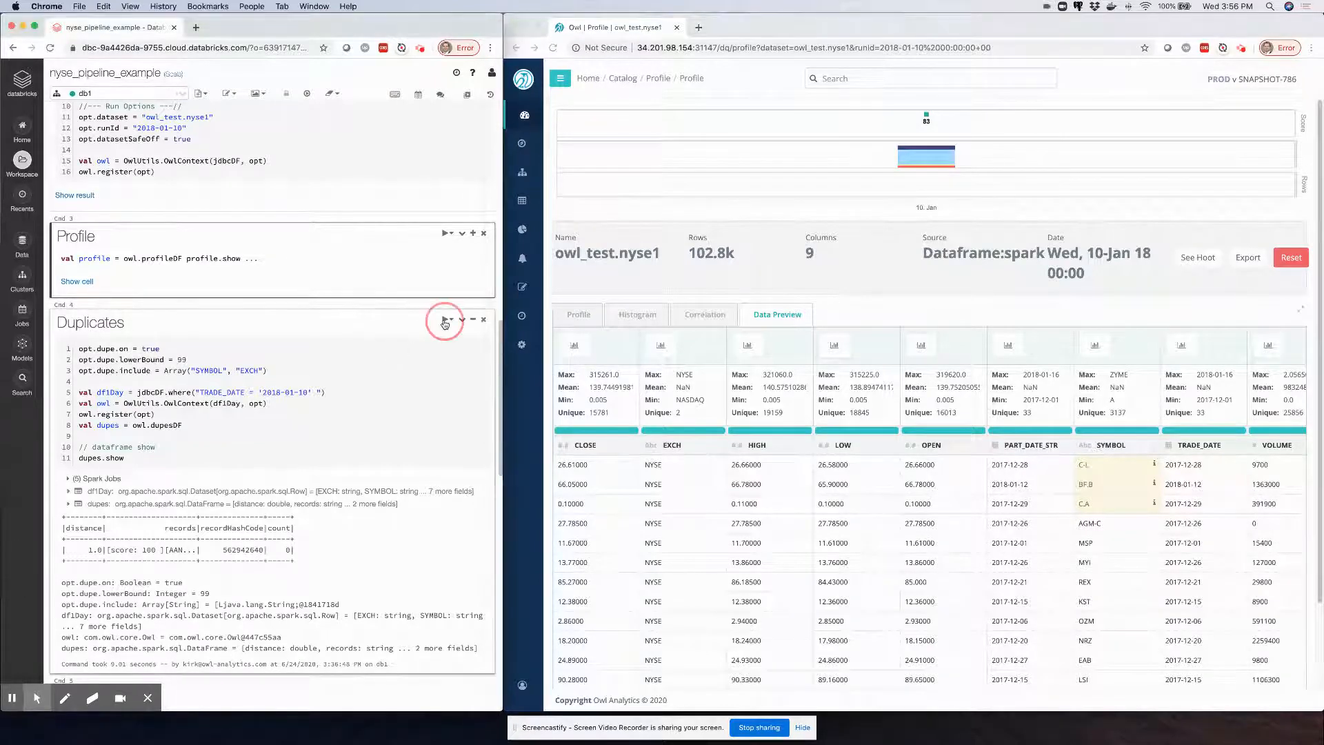
pyautogui.click(442, 335)
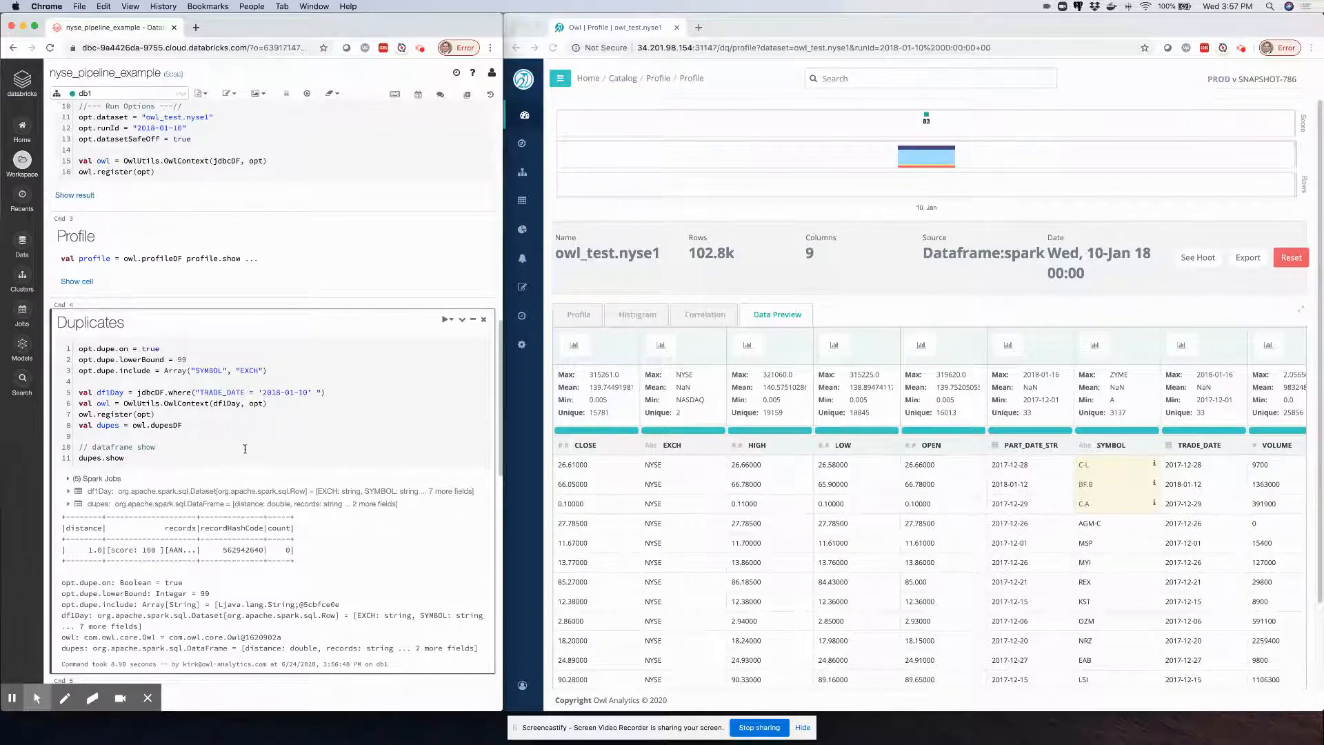
pyautogui.moveTo(336, 387); pyautogui.dragTo(78, 393)
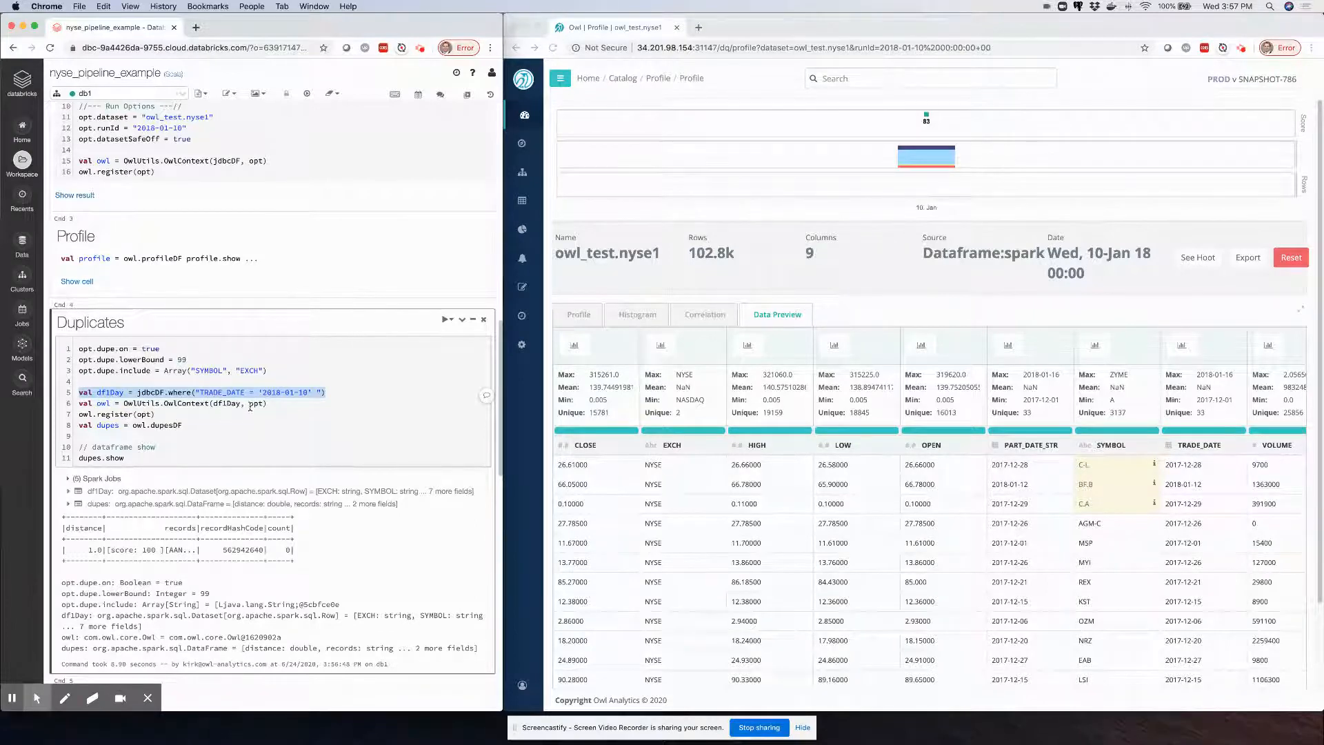
# Step: Open the Hoot page for the owl_test.nyse1 run in Owl and show its duplicate findings
pyautogui.click(1186, 258)
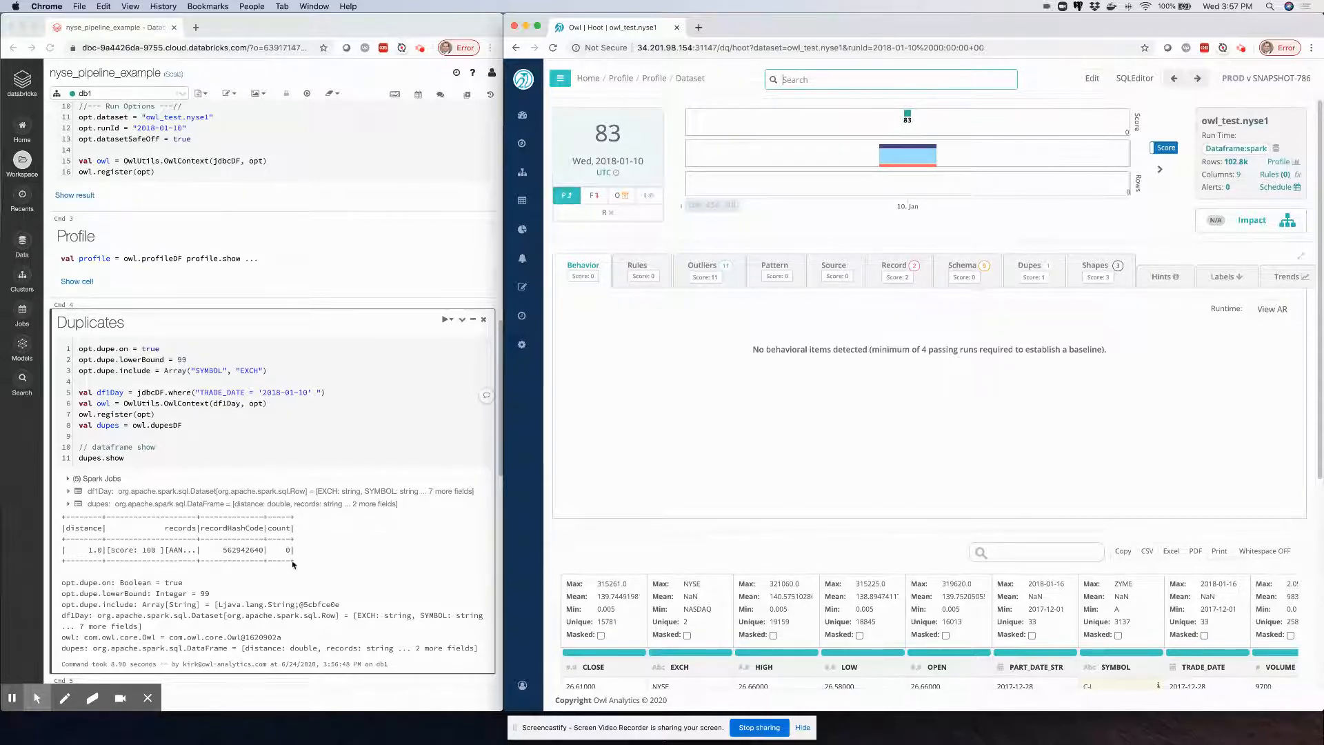
pyautogui.click(1032, 279)
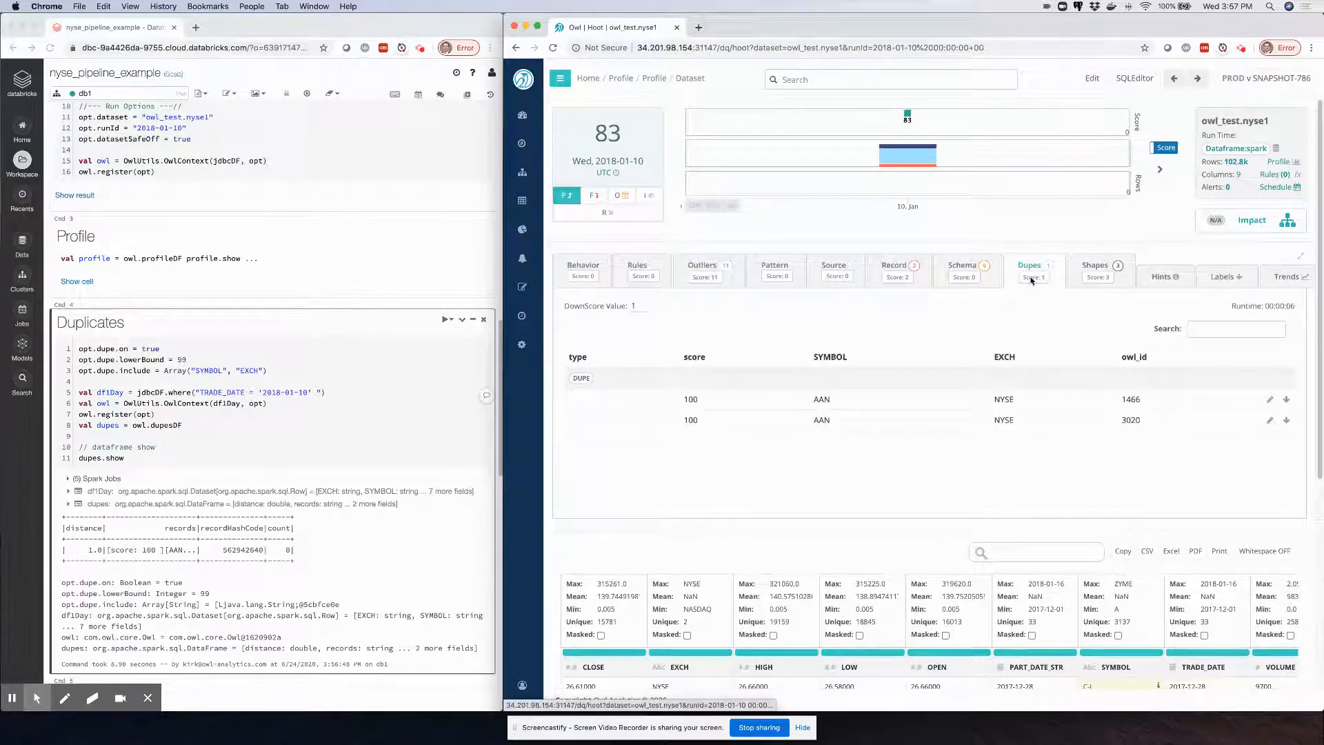
# Step: View the annotation form of the duplicate record with owl_id 1466, close it without saving, and invalidate that record
pyautogui.click(1267, 402)
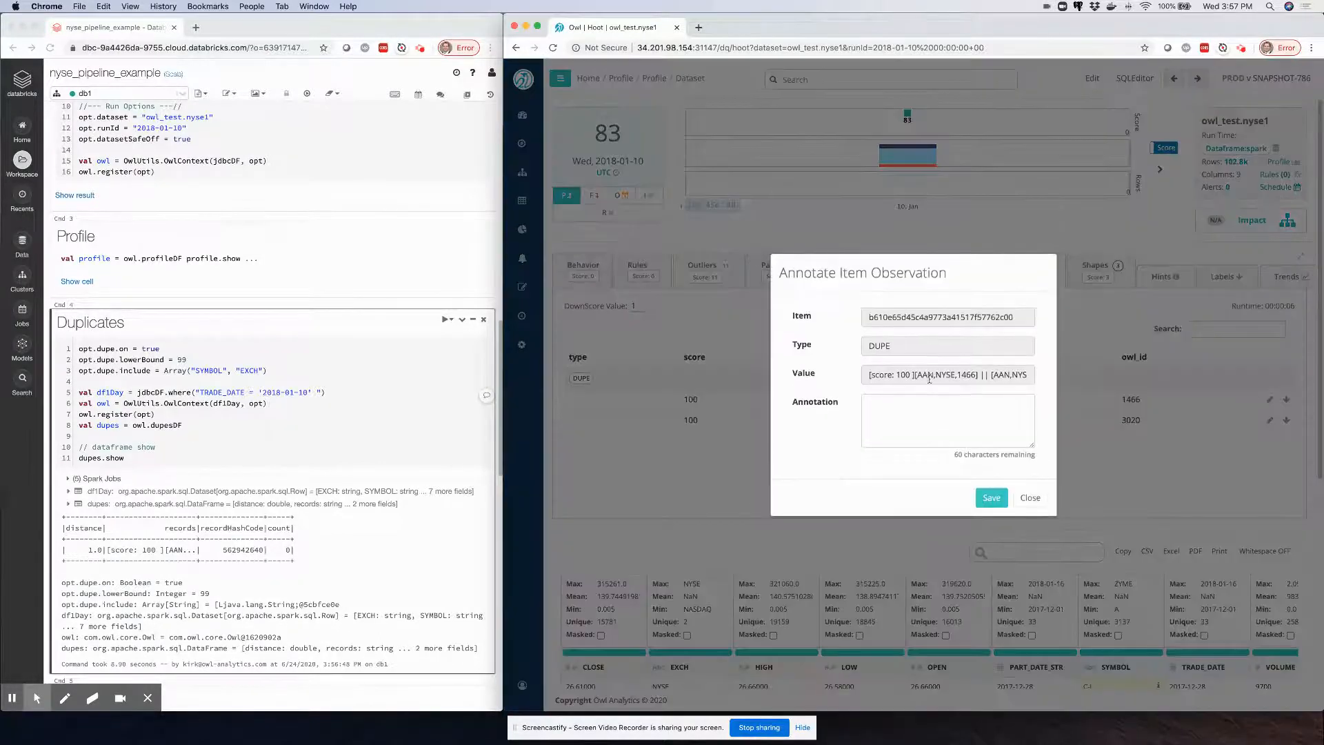
pyautogui.click(1046, 498)
pyautogui.click(1286, 402)
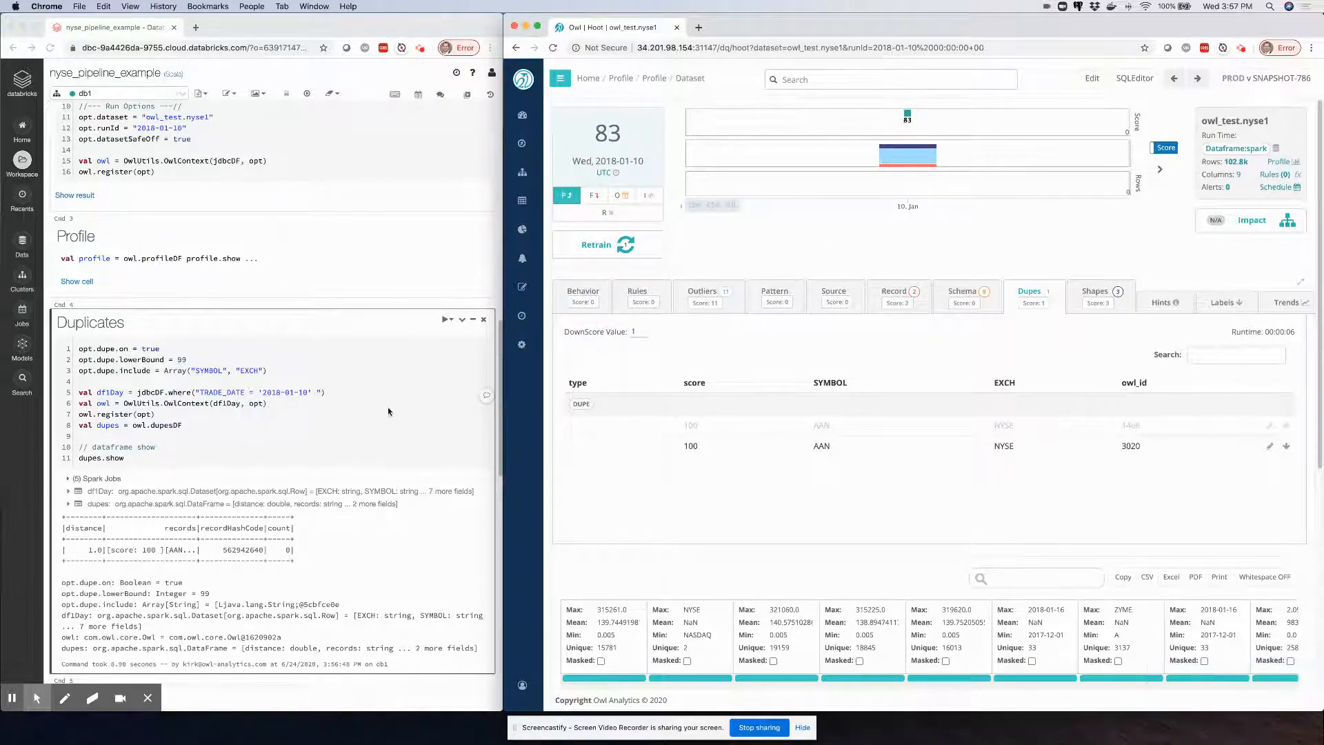
# Step: Run the notebook's Outliers cell to detect outliers by SYMBOL for TRADE_DATE 2018-01-10
pyautogui.scroll(-5, 382, 427)
pyautogui.scroll(-3, 382, 433)
pyautogui.click(417, 364)
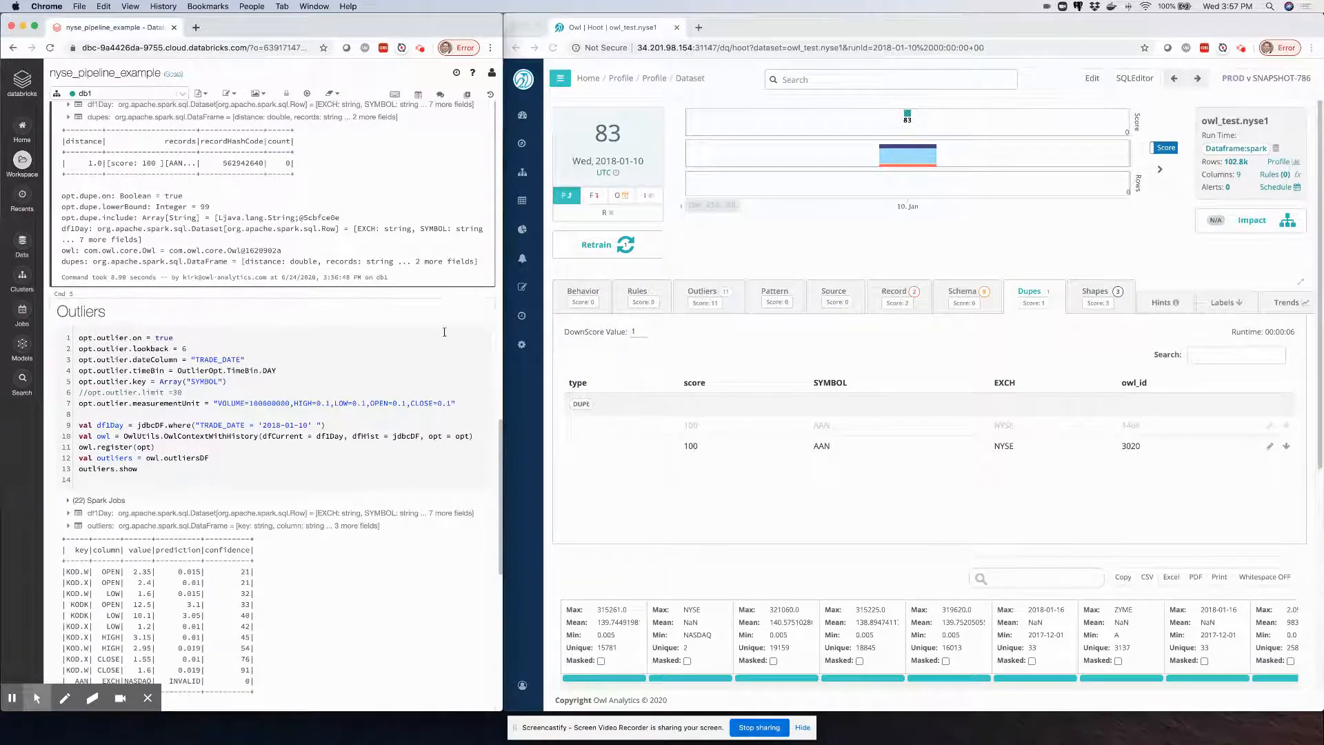
pyautogui.click(444, 311)
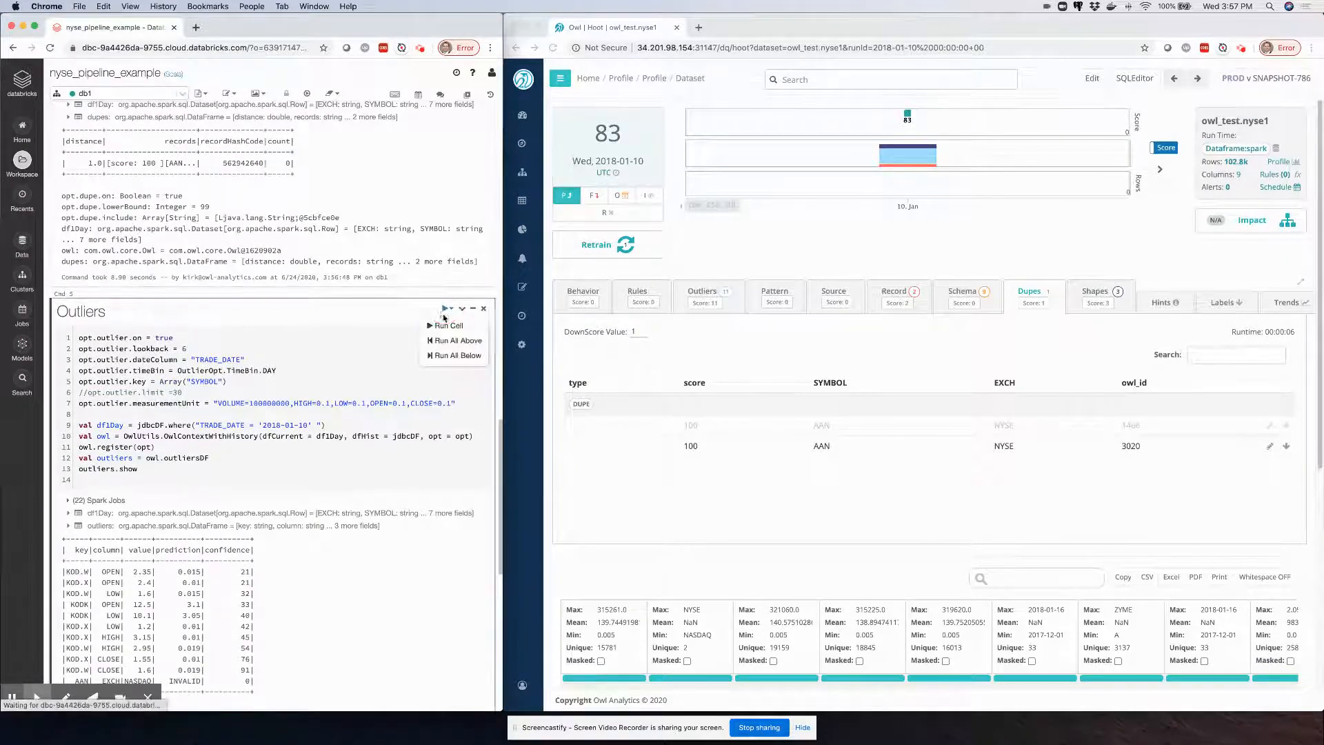
pyautogui.click(441, 329)
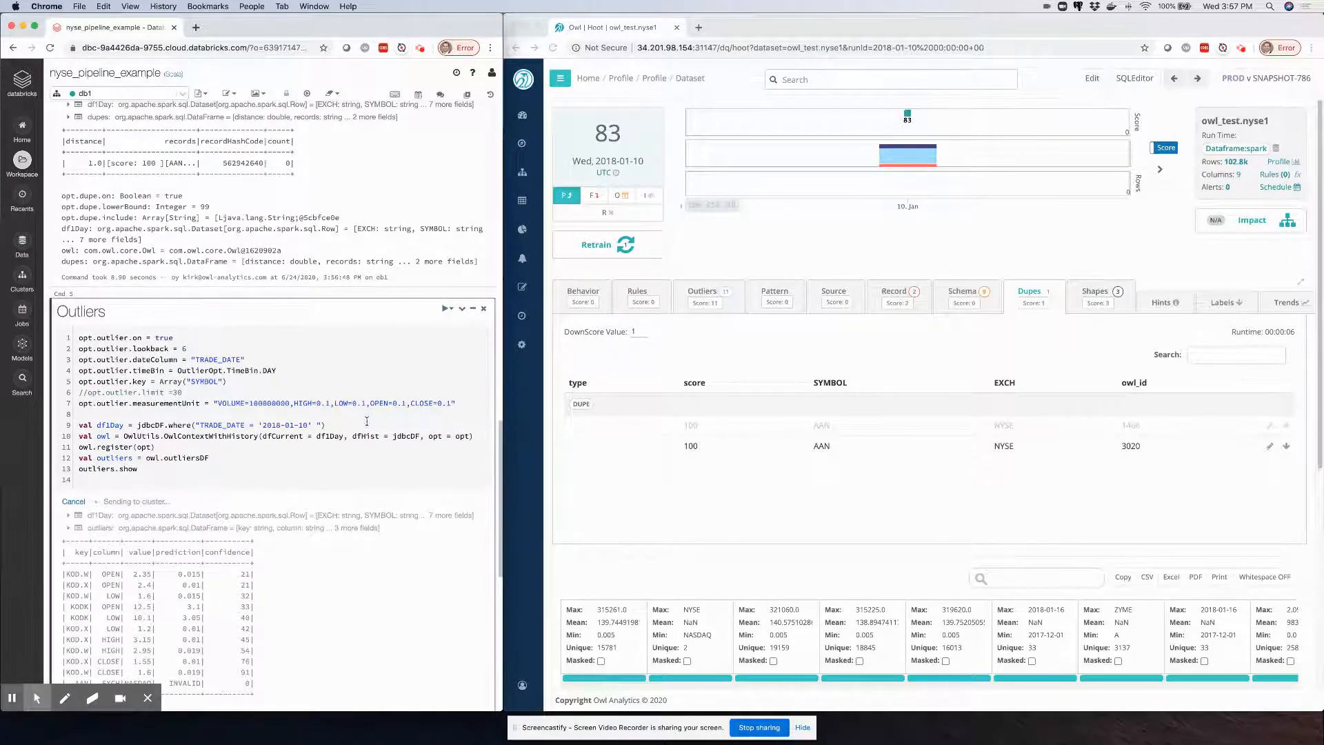
pyautogui.scroll(-3, 368, 436)
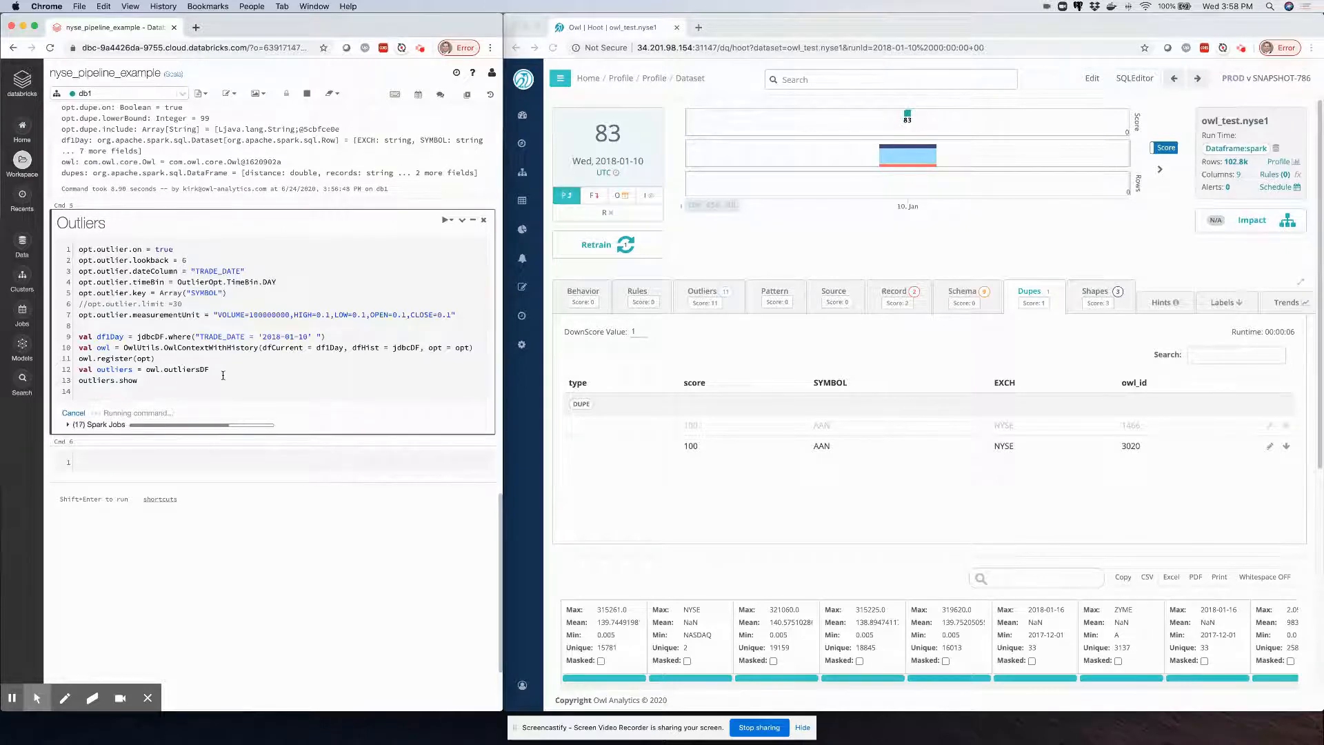
# Step: Show the outlier findings on Owl's Hoot page and compare their values with the notebook output
pyautogui.click(724, 254)
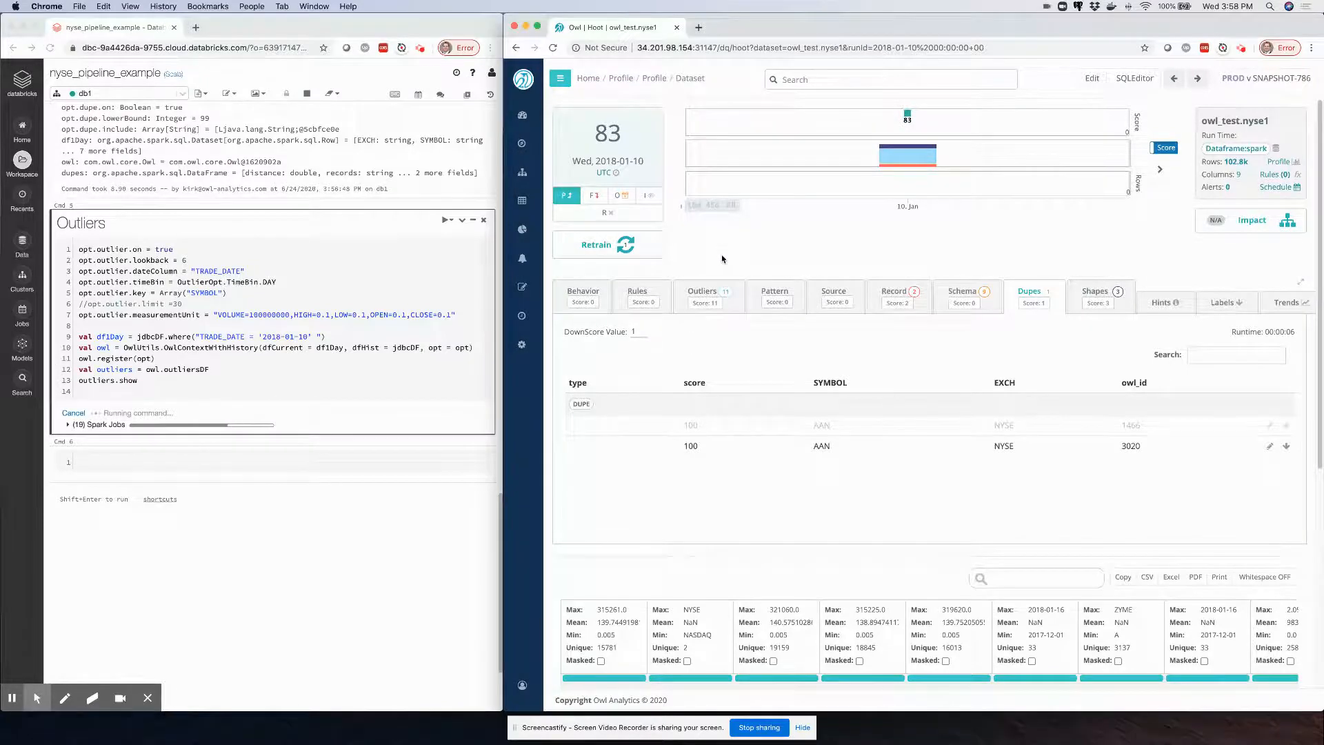
pyautogui.click(720, 294)
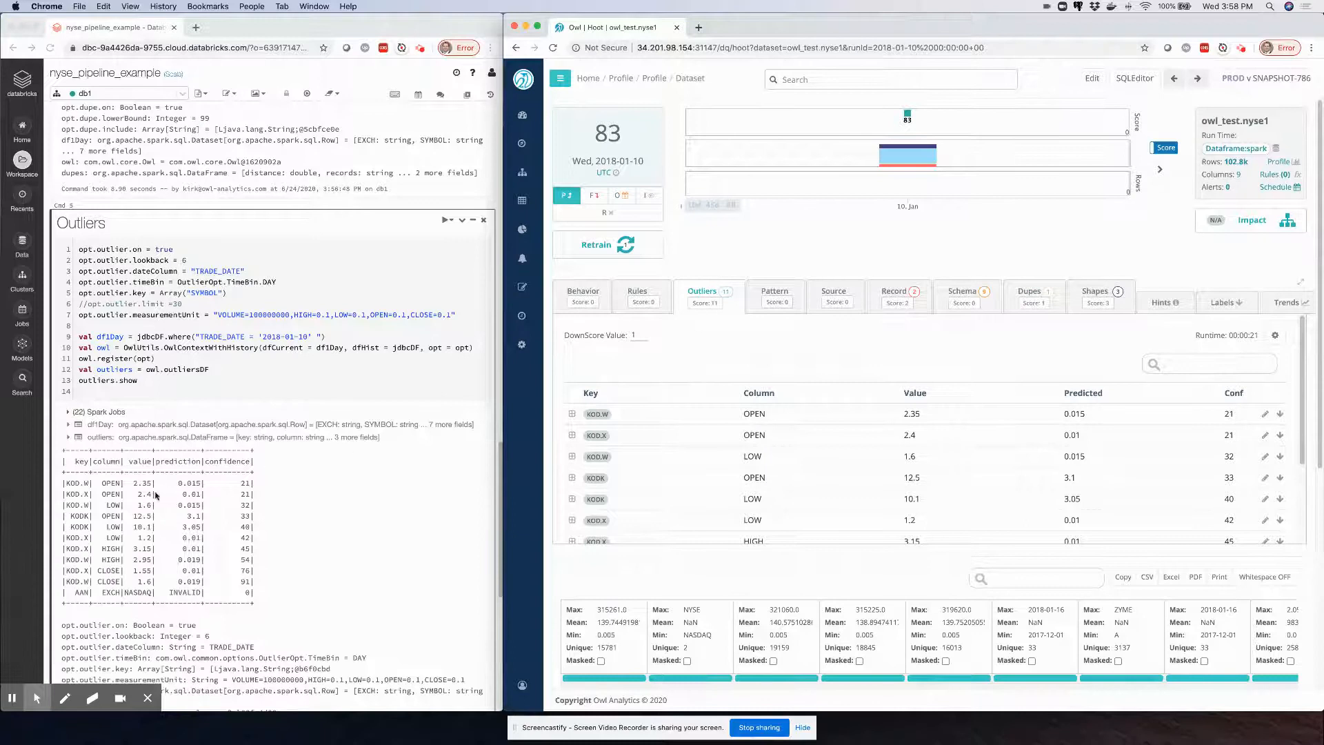
pyautogui.scroll(-1, 762, 454)
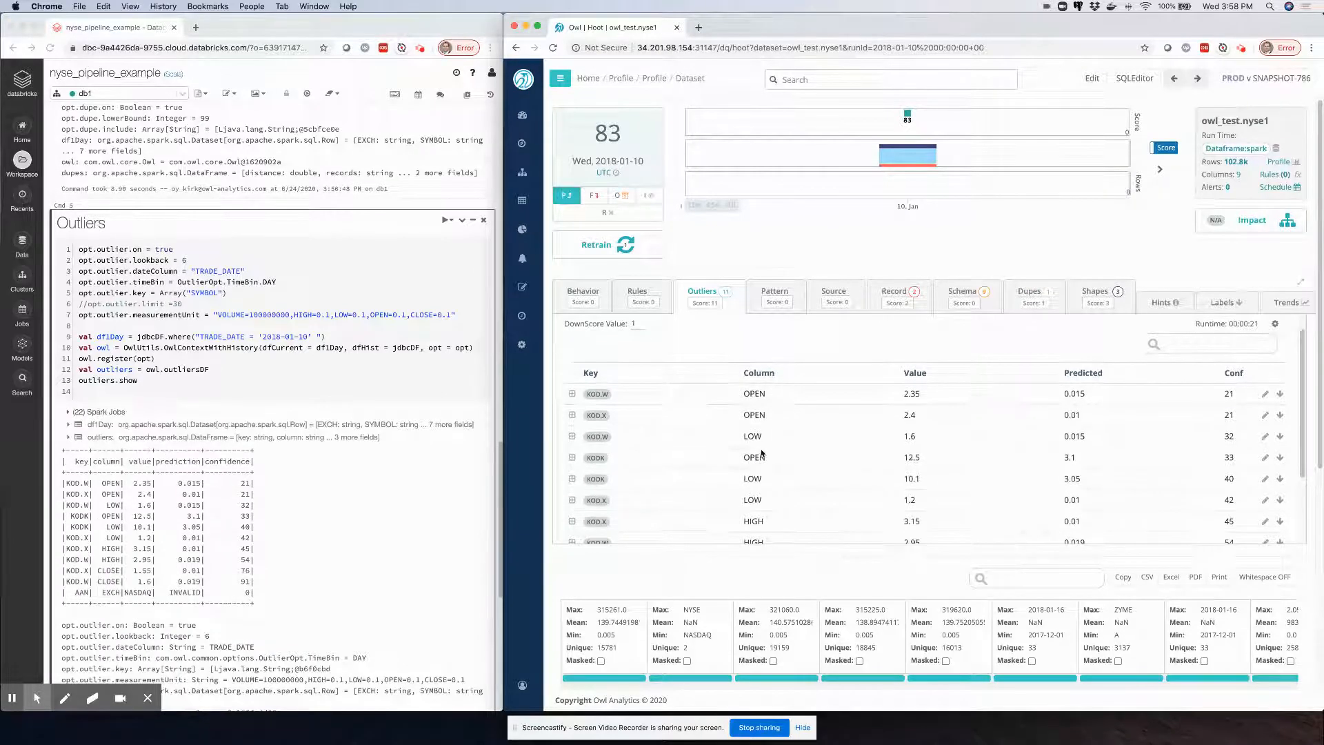
# Step: Expand the KODK outlier on the OPEN column, examine its trend chart and historical rows in the enlarged findings view, and collapse it
pyautogui.click(571, 457)
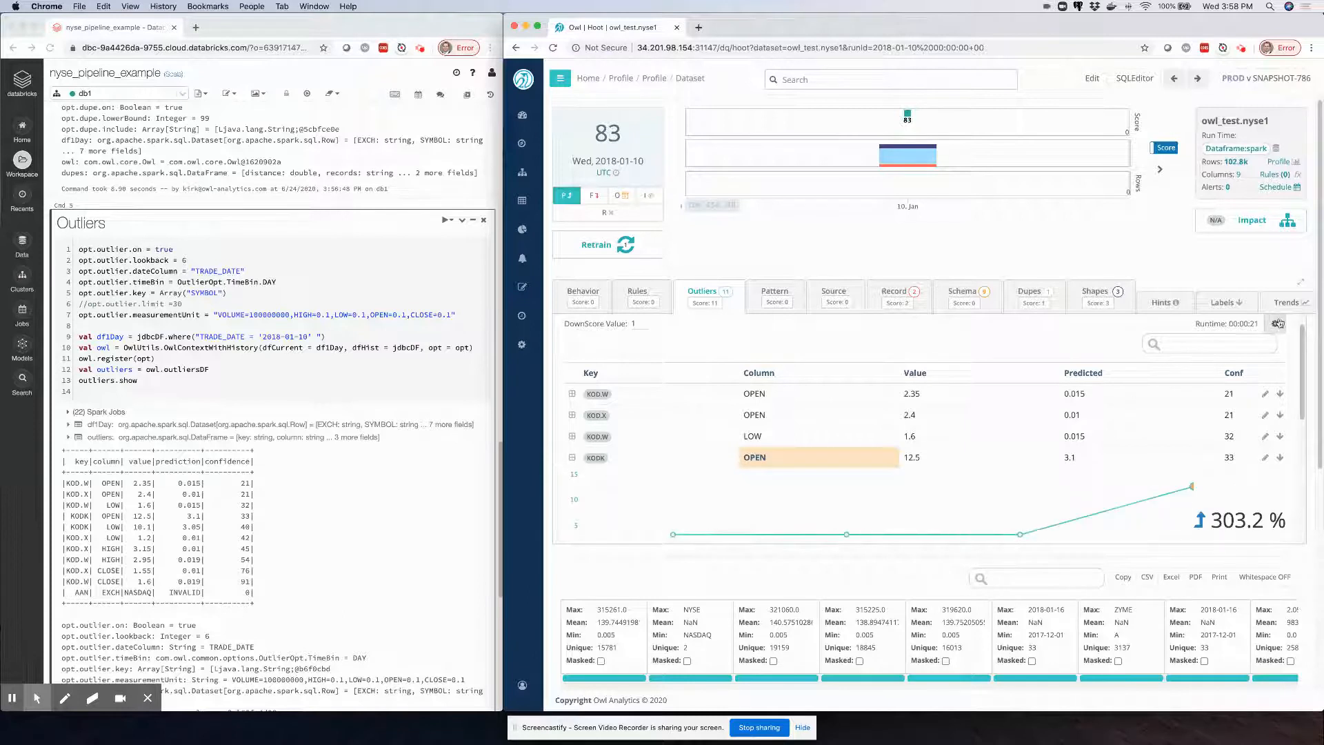
pyautogui.scroll(-5, 1298, 288)
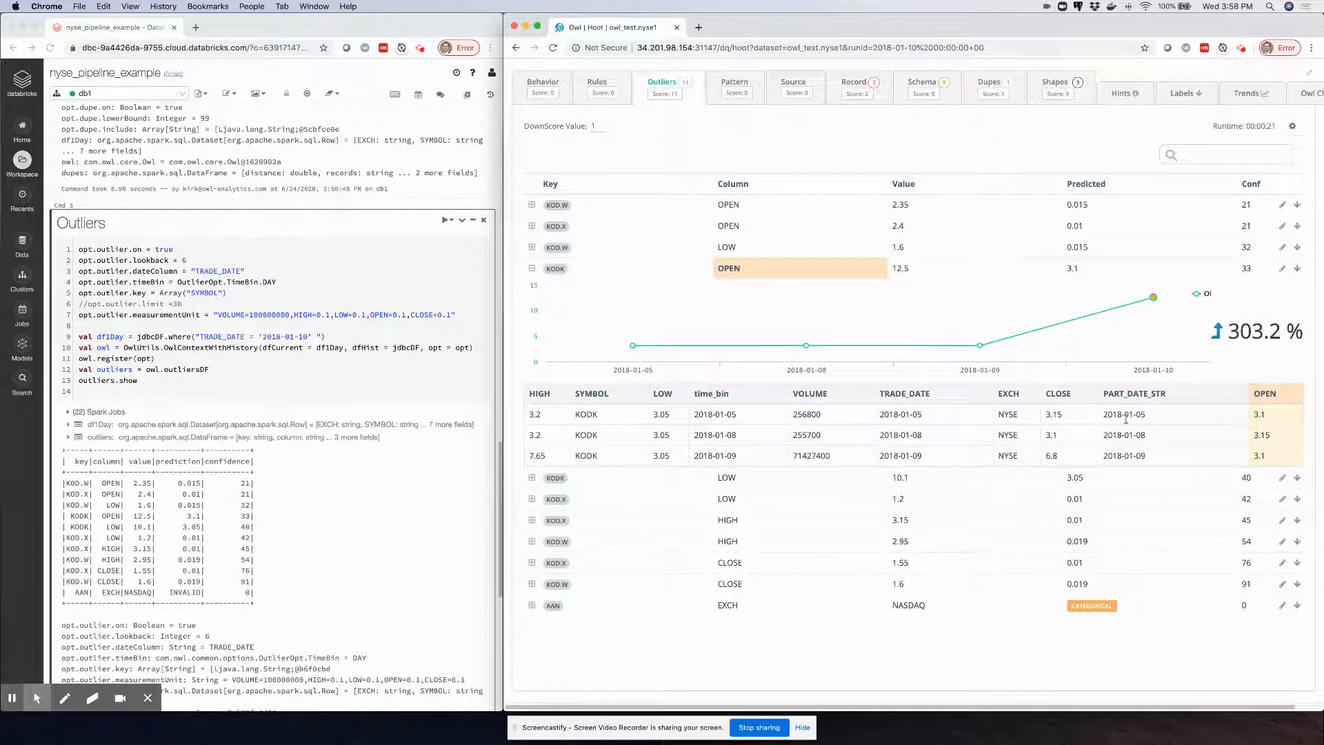
pyautogui.moveTo(1150, 345)
pyautogui.click(531, 270)
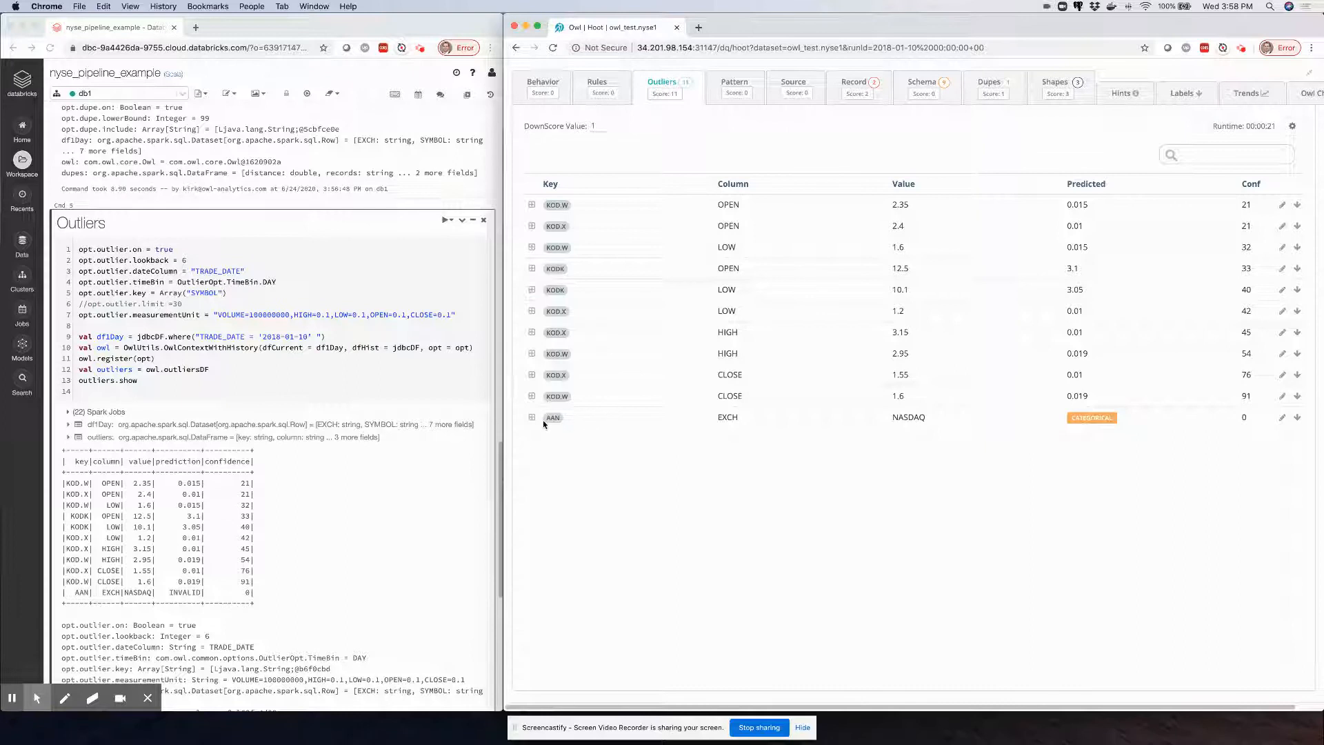
# Step: Check the AAN outlier's NASDAQ value in the EXCH column and return the findings view to its normal size
pyautogui.doubleClick(910, 416)
pyautogui.click(1310, 76)
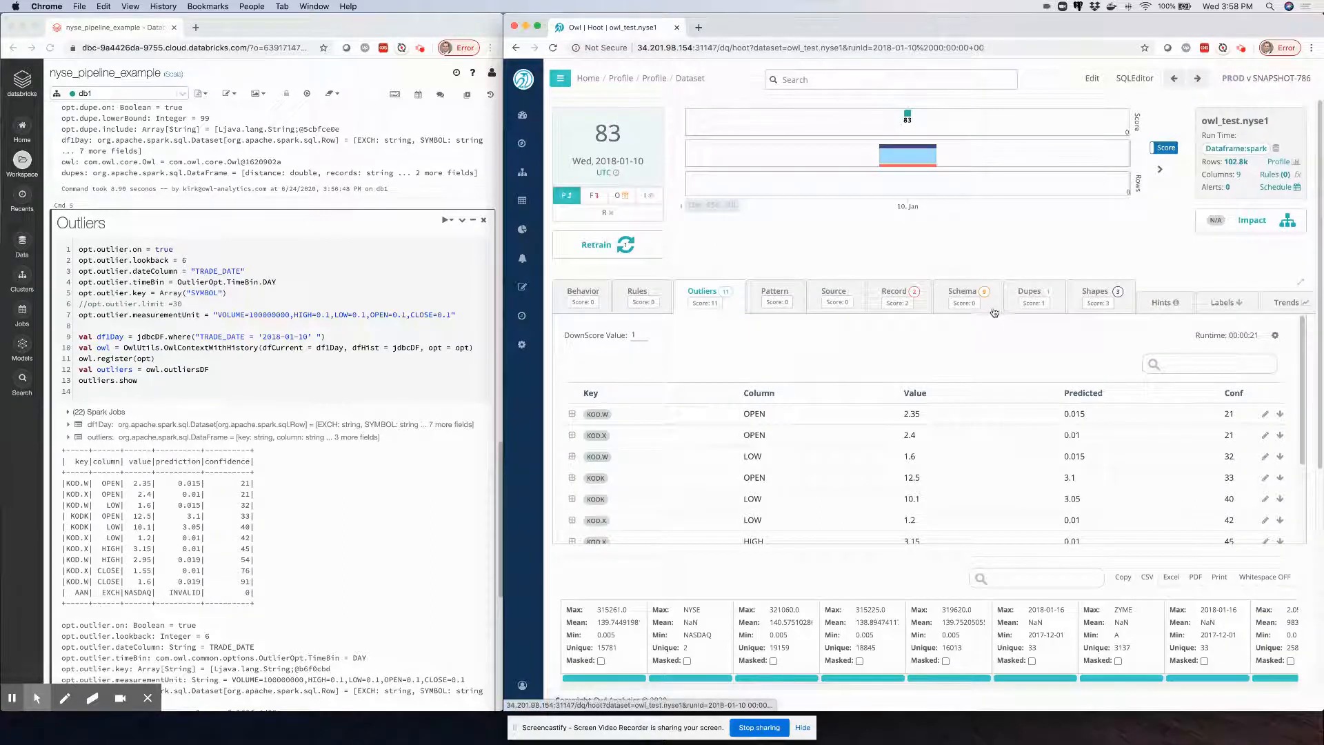
pyautogui.scroll(-5, 349, 459)
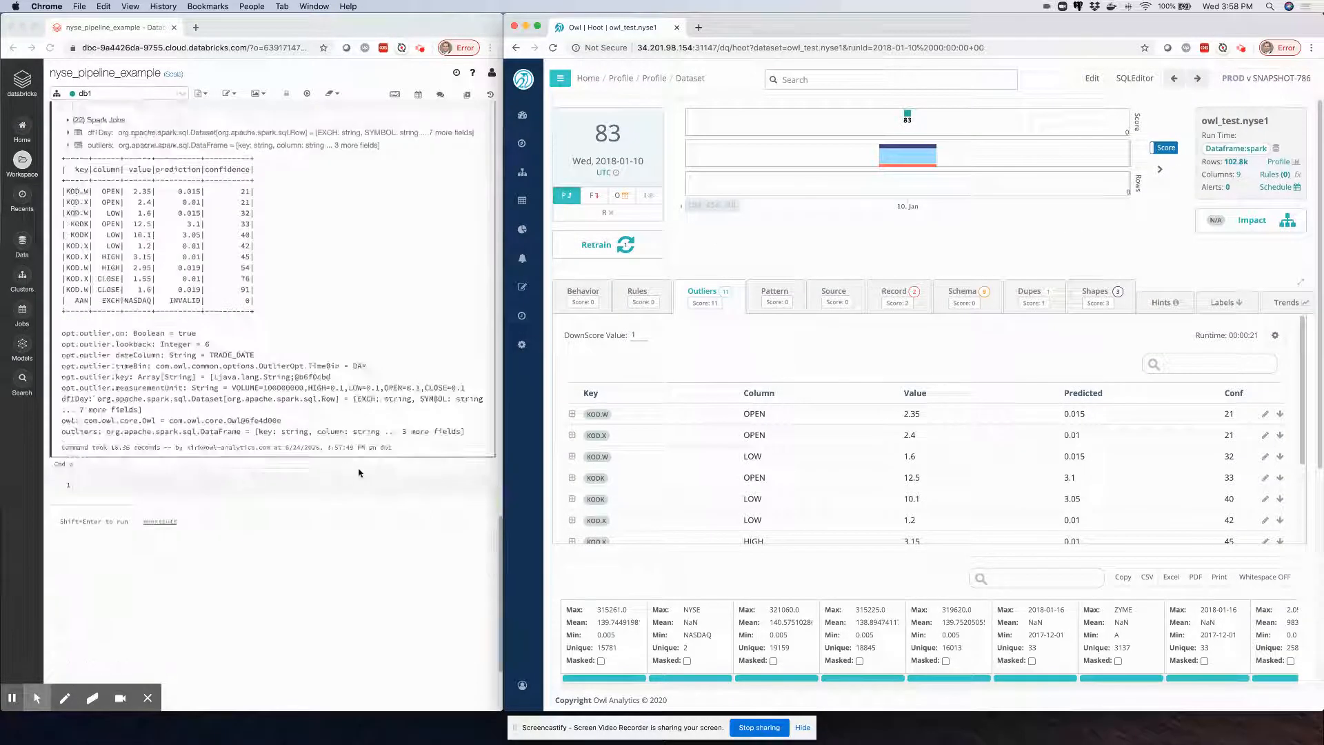
pyautogui.scroll(7, 365, 467)
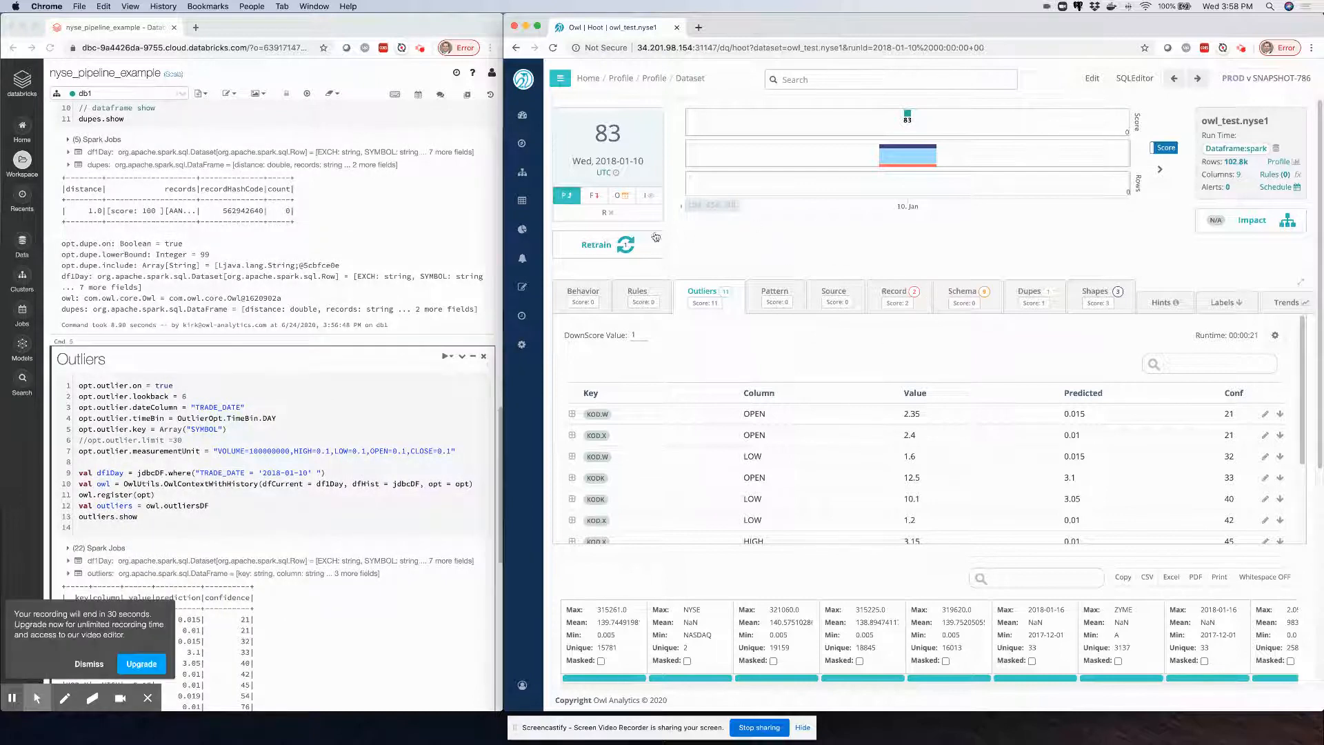